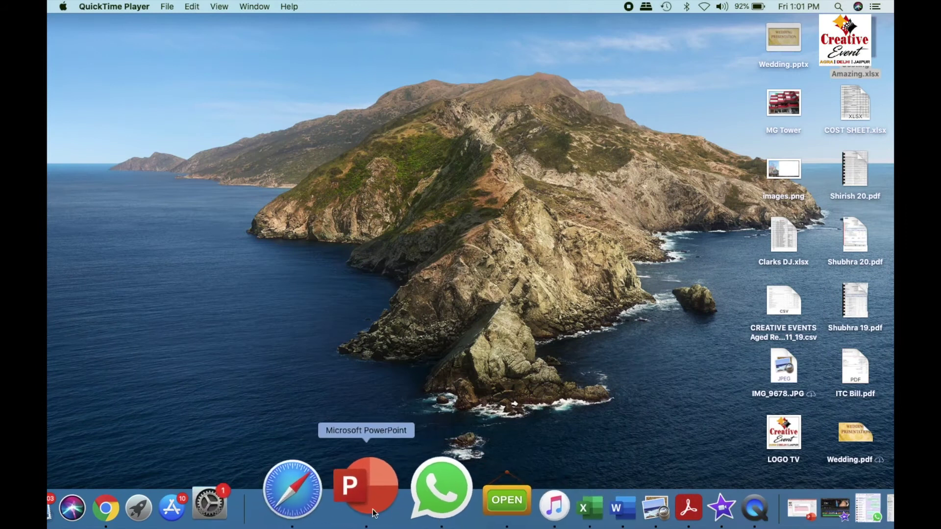
# Open Network preferences, select USB 10/100/1000 LAN with the Automatic location, and start unlocking.
pyautogui.click(291, 496)
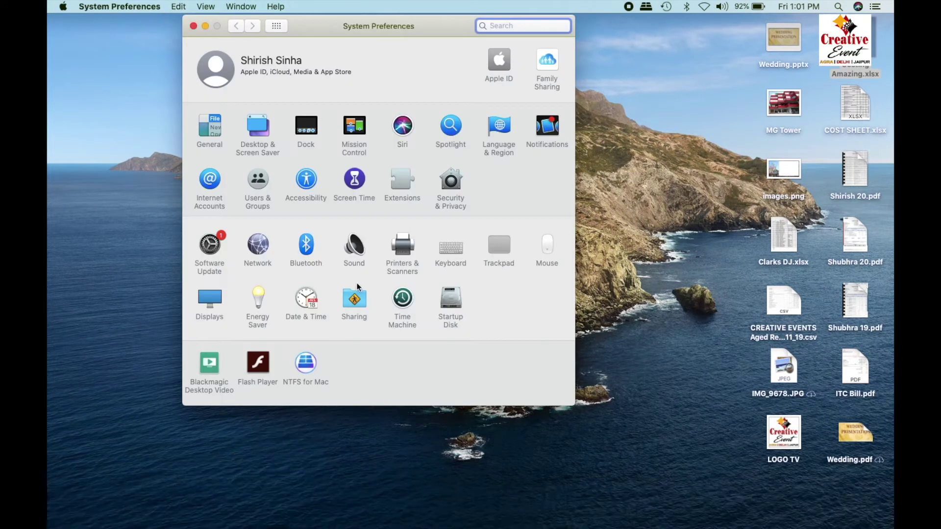
pyautogui.click(259, 250)
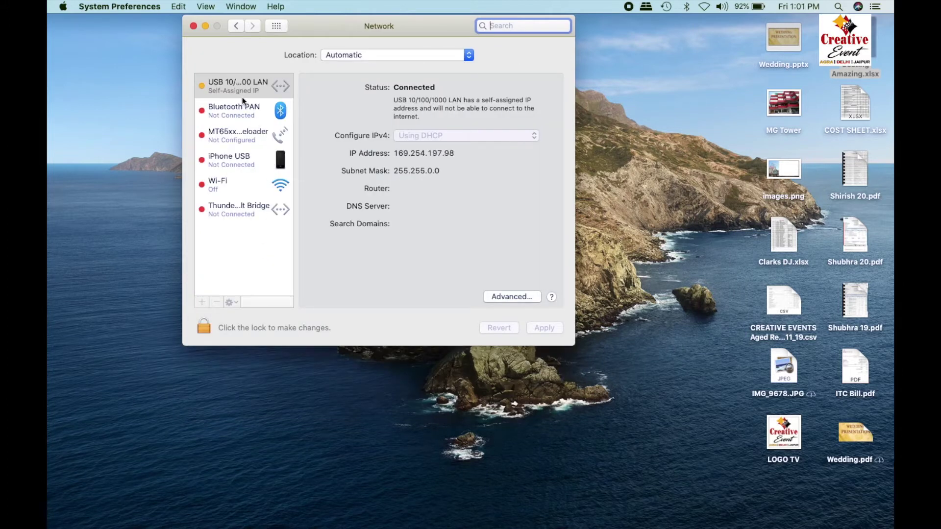
pyautogui.click(240, 89)
pyautogui.click(419, 55)
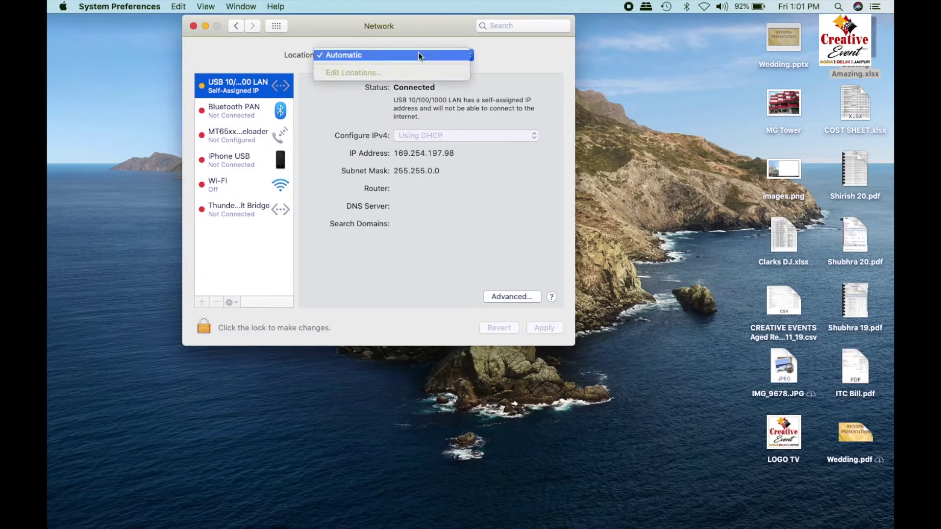
pyautogui.click(492, 141)
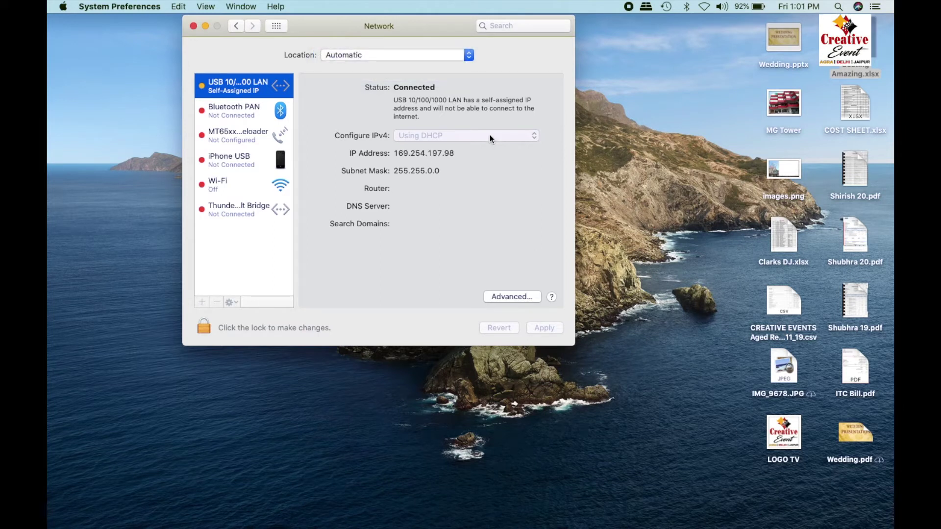
pyautogui.click(207, 328)
# Unlock the network settings with the account password.
pyautogui.click(408, 117)
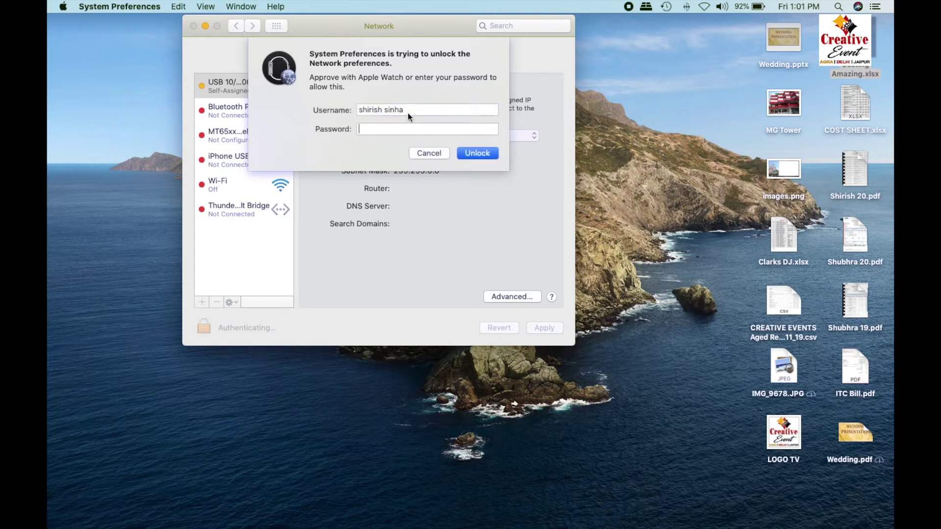
pyautogui.write('•••••••')
pyautogui.press('Return')
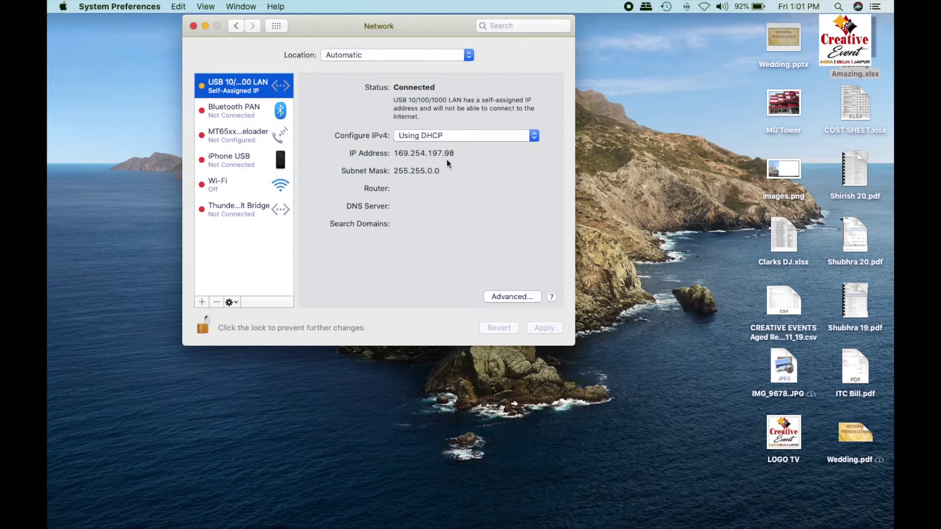
# Set IPv4 to Manually with IP 192.168.0.250, mask 255.255.255.0, router 192.168.0.1, and apply.
pyautogui.click(449, 137)
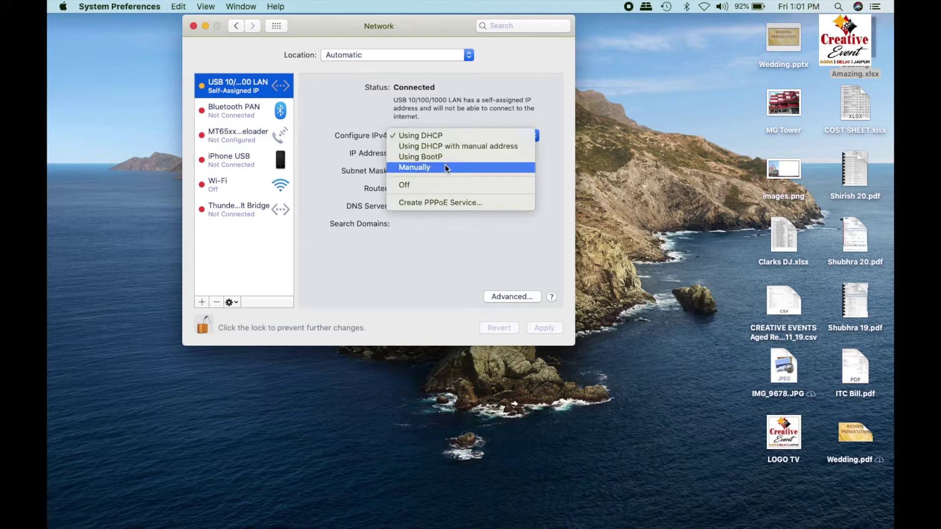
pyautogui.click(445, 165)
pyautogui.write('192.168.0.250')
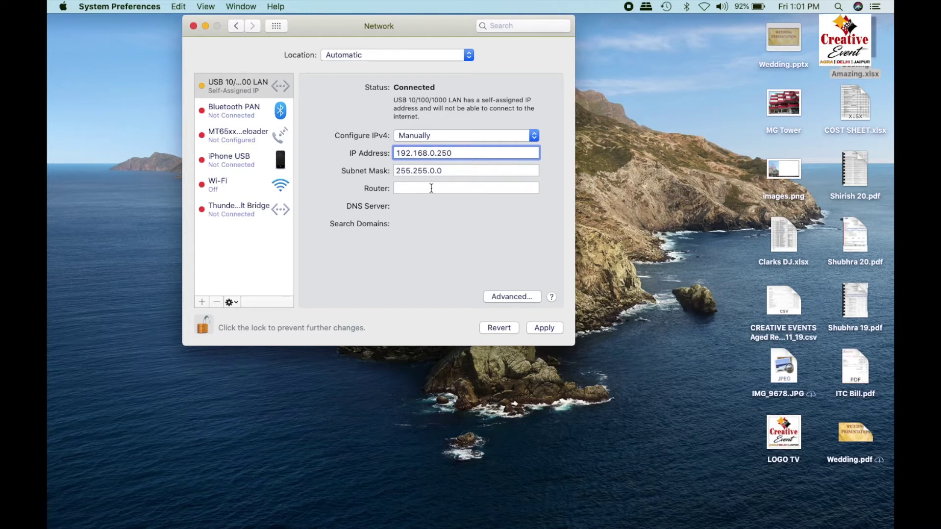
pyautogui.click(434, 171)
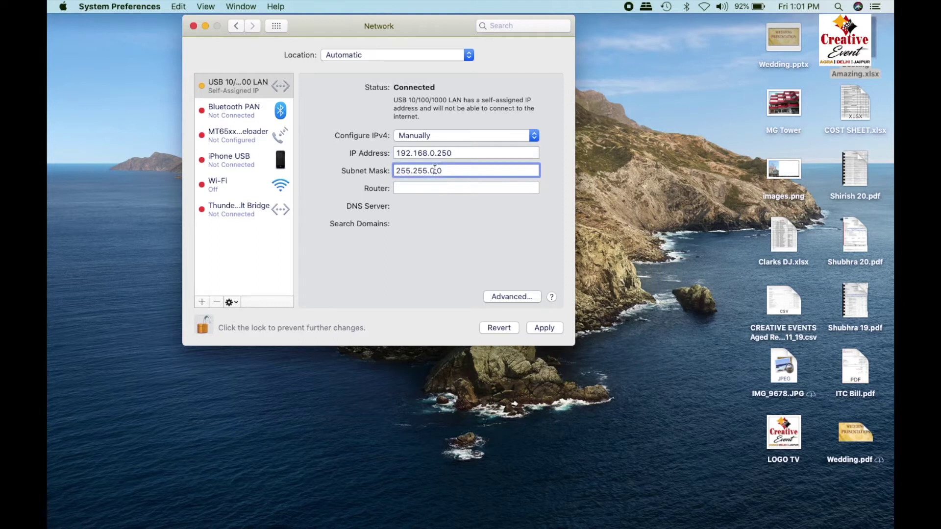
pyautogui.write('255.')
pyautogui.click(429, 189)
pyautogui.write('192.168')
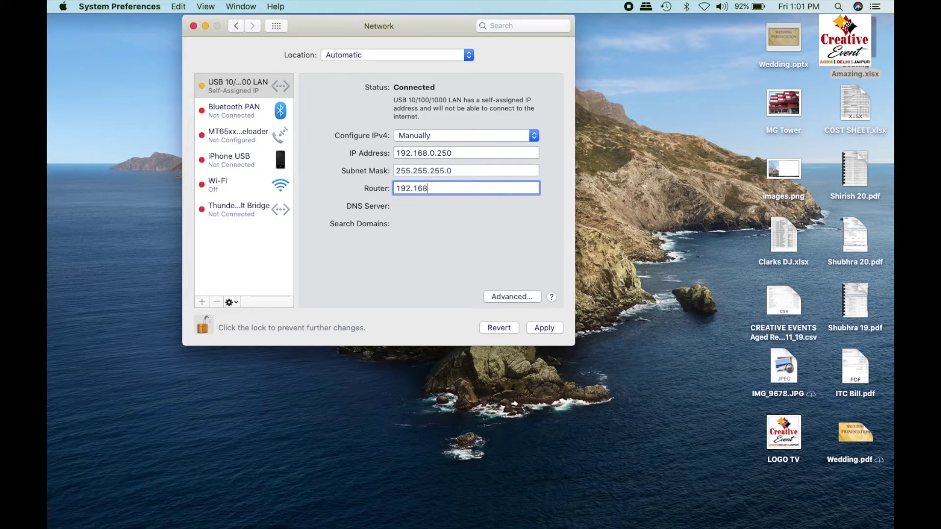
pyautogui.write('.0.1')
pyautogui.click(545, 327)
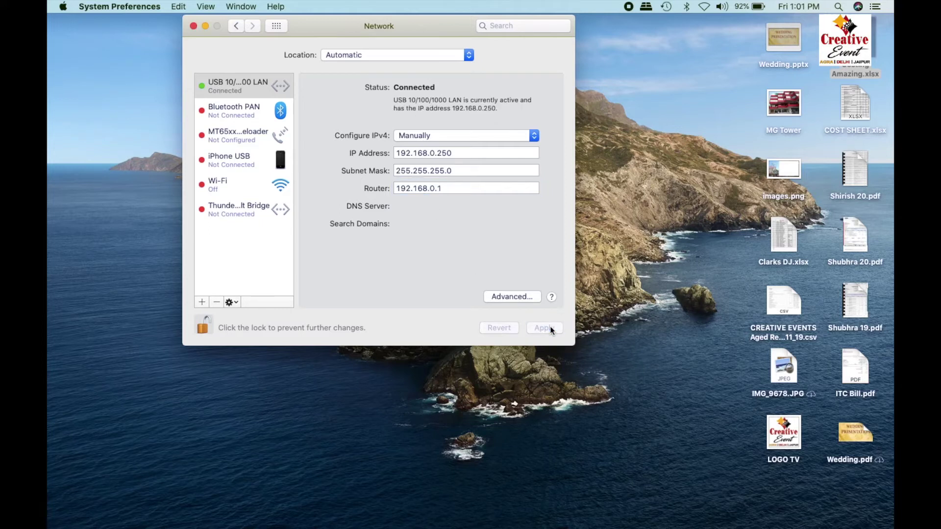
# Load 192.168.0.254 in Chrome and proceed past the certificate warning.
pyautogui.moveTo(234, 528)
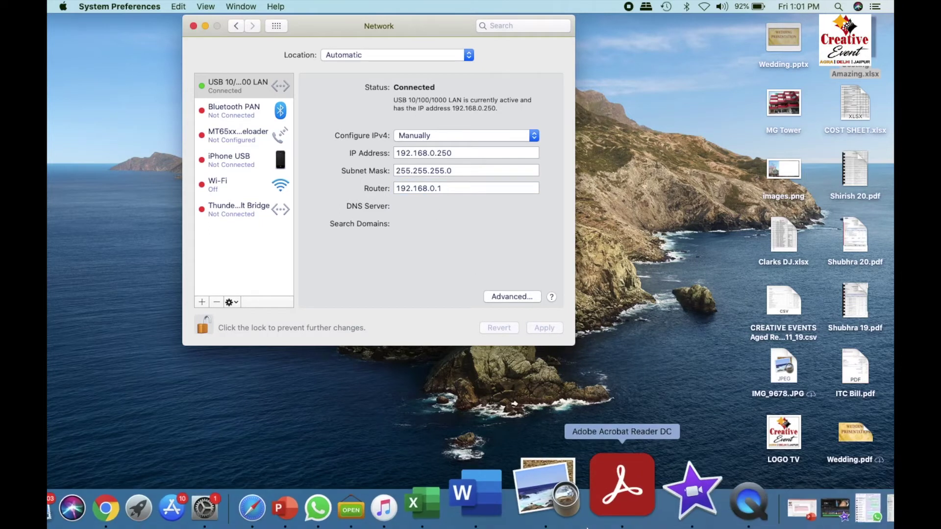
pyautogui.click(189, 501)
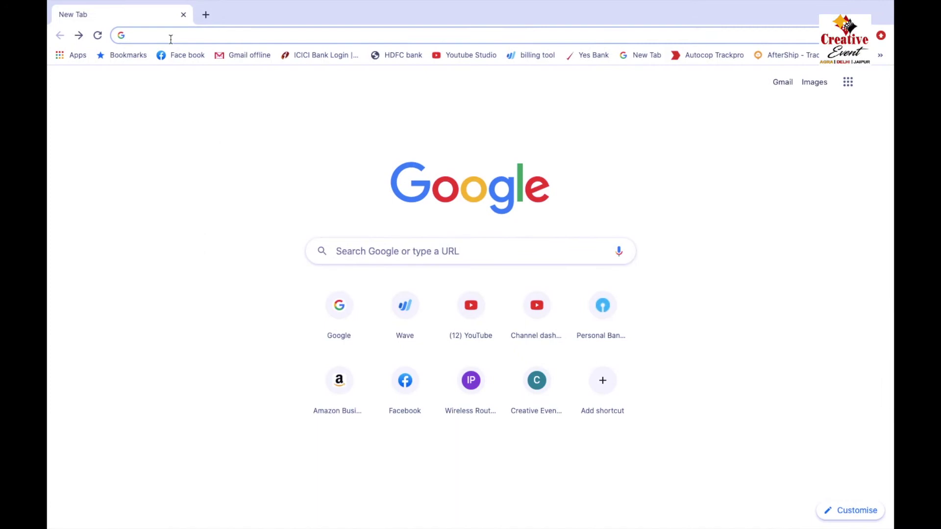
pyautogui.write('192.')
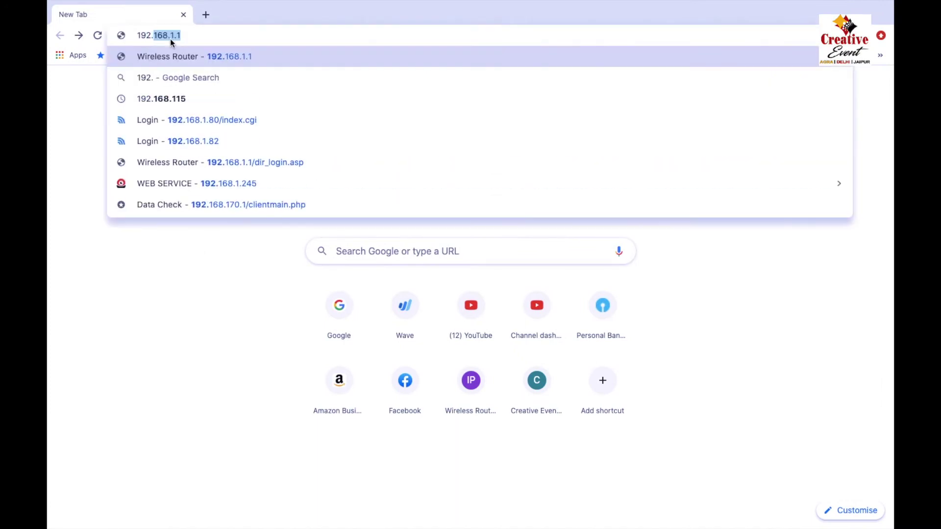
pyautogui.write('168.1.')
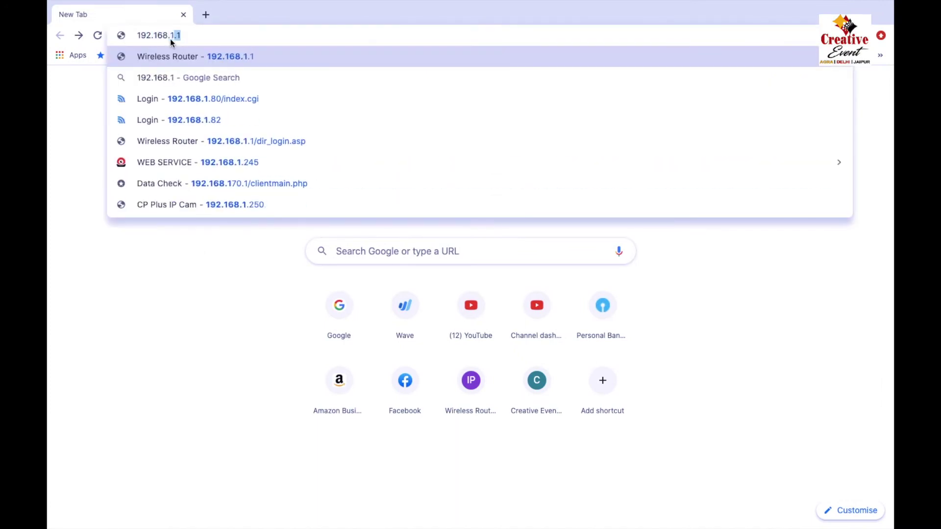
pyautogui.press('BackSpace')
pyautogui.press('BackSpace')
pyautogui.write('0.')
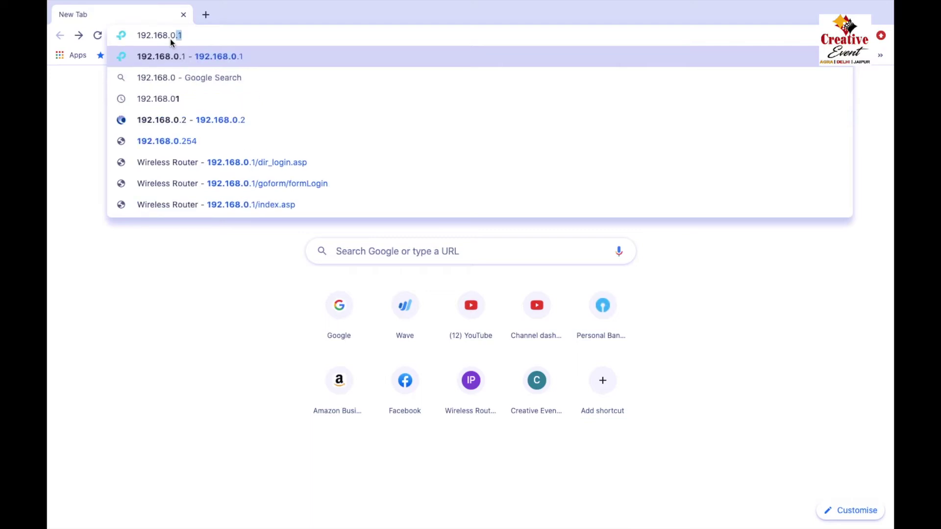
pyautogui.write('254')
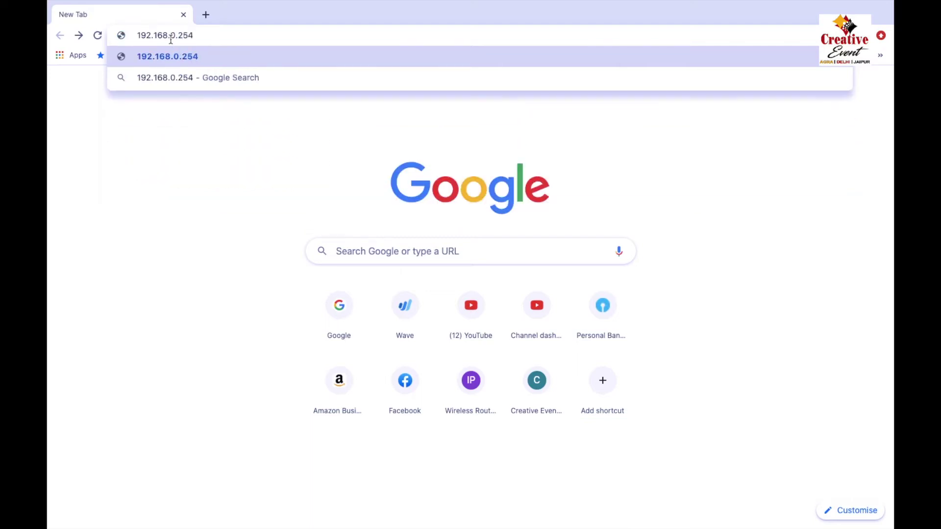
pyautogui.press('Return')
pyautogui.click(316, 359)
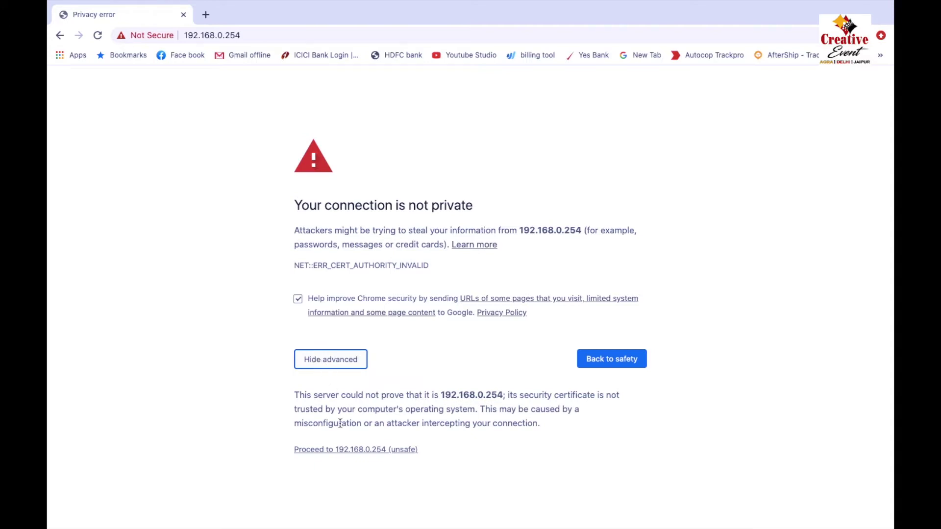
pyautogui.click(343, 449)
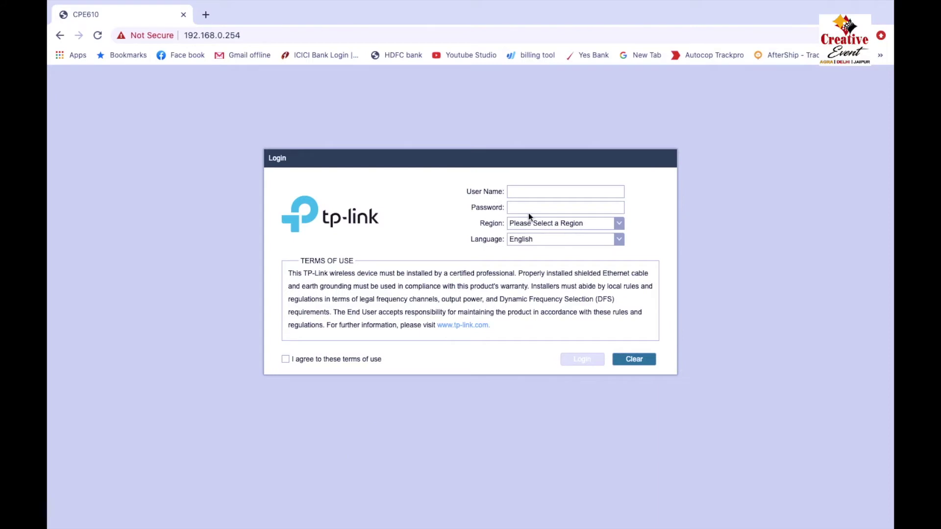
# Log in as admin with the password, region India, and the terms of use accepted.
pyautogui.write('admin')
pyautogui.click(522, 206)
pyautogui.write('a')
pyautogui.click(528, 225)
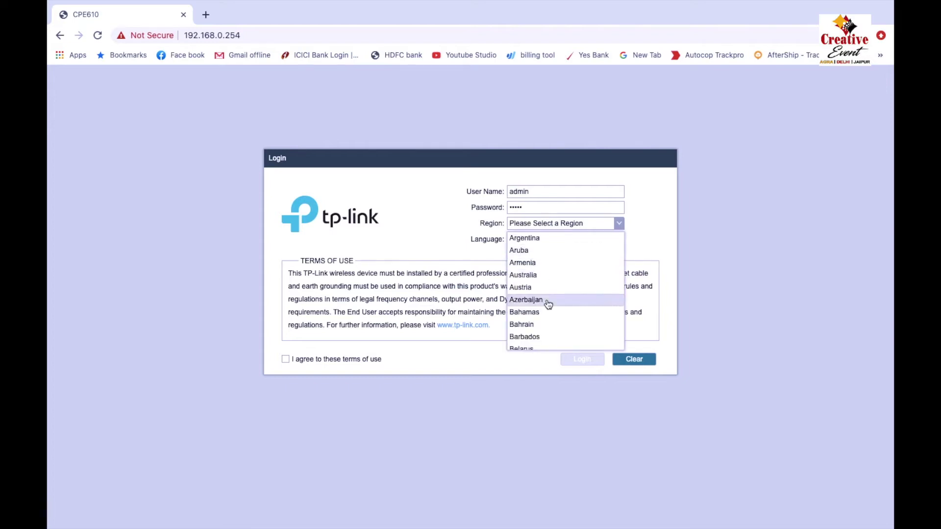
pyautogui.scroll(-20, 546, 319)
pyautogui.scroll(15, 547, 321)
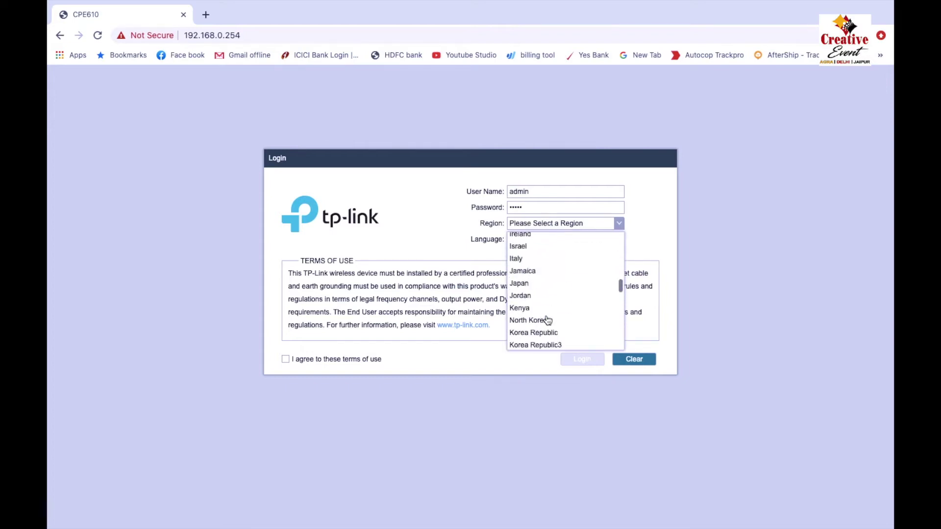
pyautogui.scroll(-8, 548, 320)
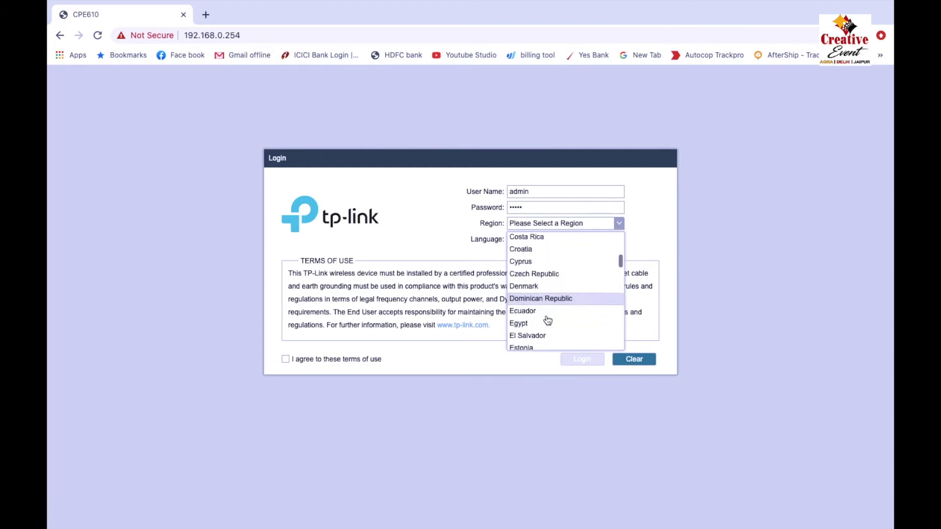
pyautogui.scroll(-3, 548, 320)
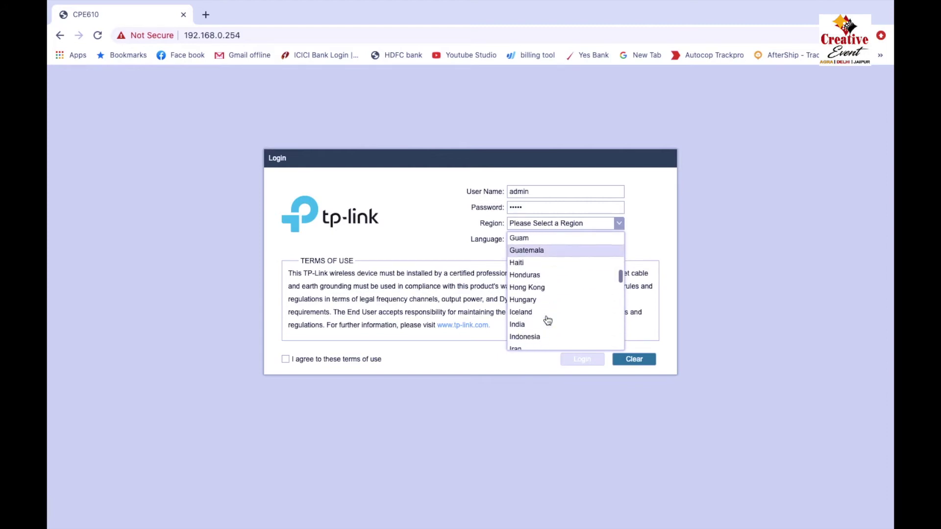
pyautogui.click(525, 285)
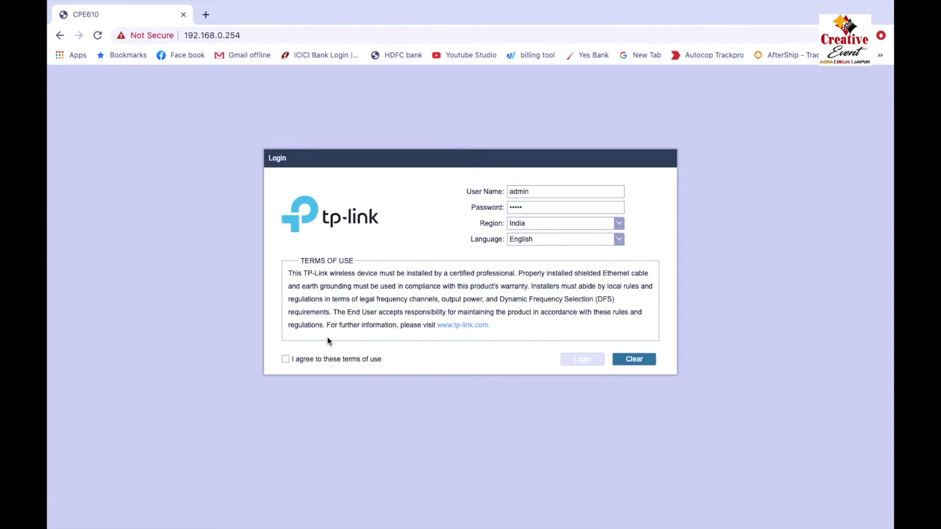
pyautogui.click(286, 360)
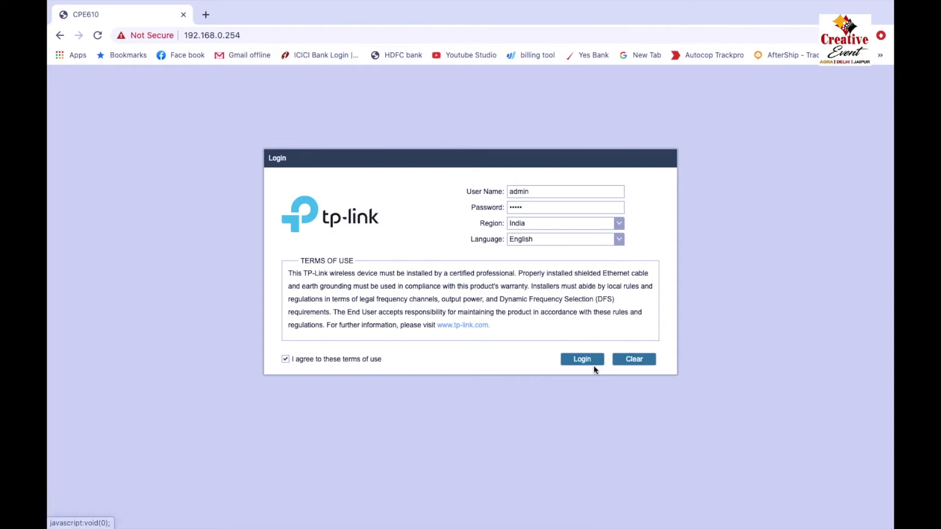
pyautogui.click(582, 361)
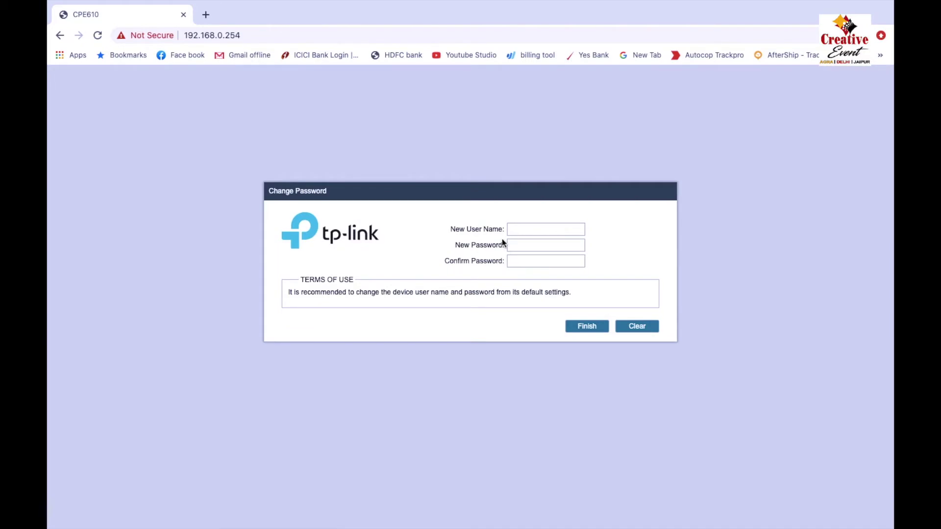
# Enter a new user name and password, finish, and review the Status page.
pyautogui.click(516, 236)
pyautogui.write('admi')
pyautogui.write('a')
pyautogui.click(593, 327)
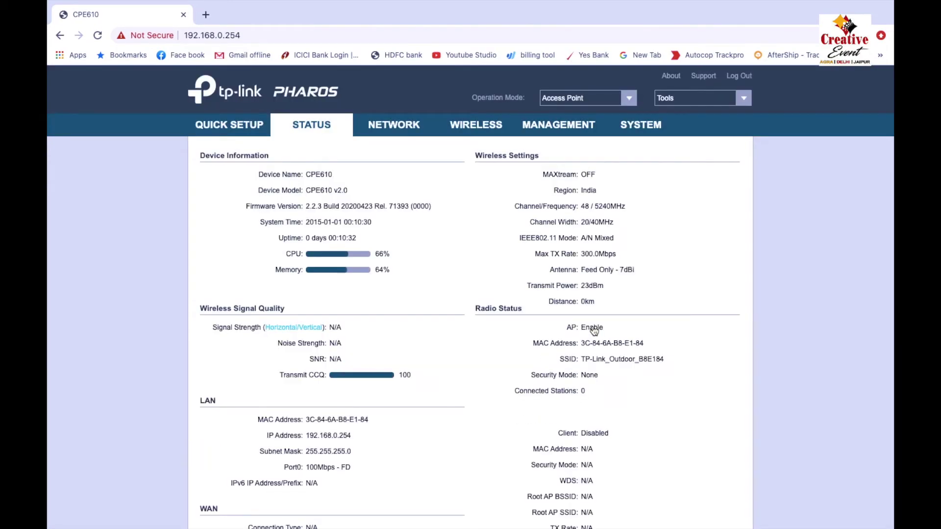
pyautogui.scroll(-1, 402, 328)
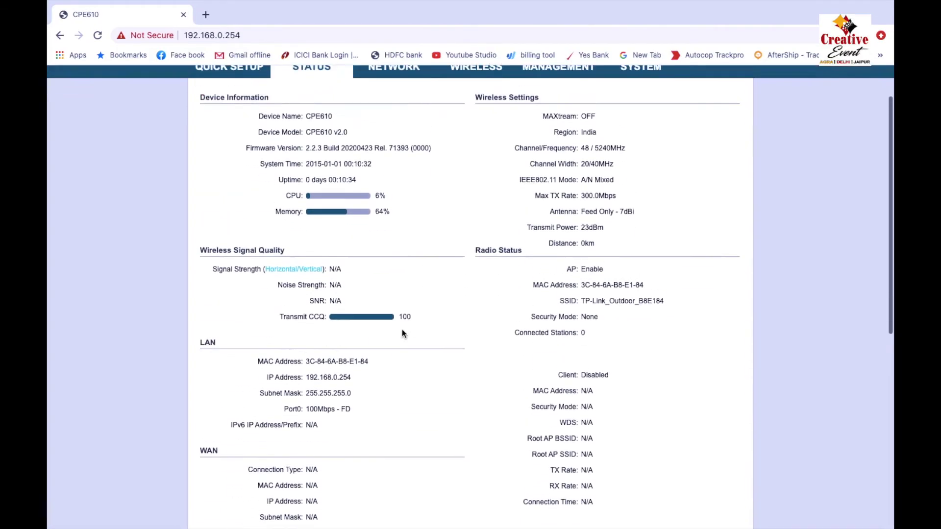
pyautogui.scroll(1, 401, 334)
# Change the LAN IP Address from 192.168.0.254 to 192.168.1.85, apply, and confirm.
pyautogui.click(396, 129)
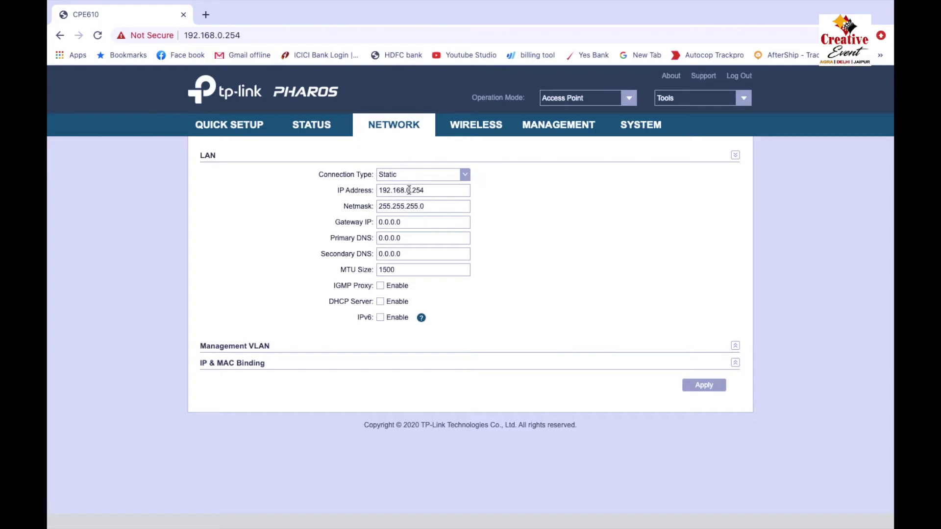
pyautogui.click(408, 190)
pyautogui.press('BackSpace')
pyautogui.write('1')
pyautogui.moveTo(414, 190); pyautogui.dragTo(428, 191)
pyautogui.write('85')
pyautogui.click(703, 387)
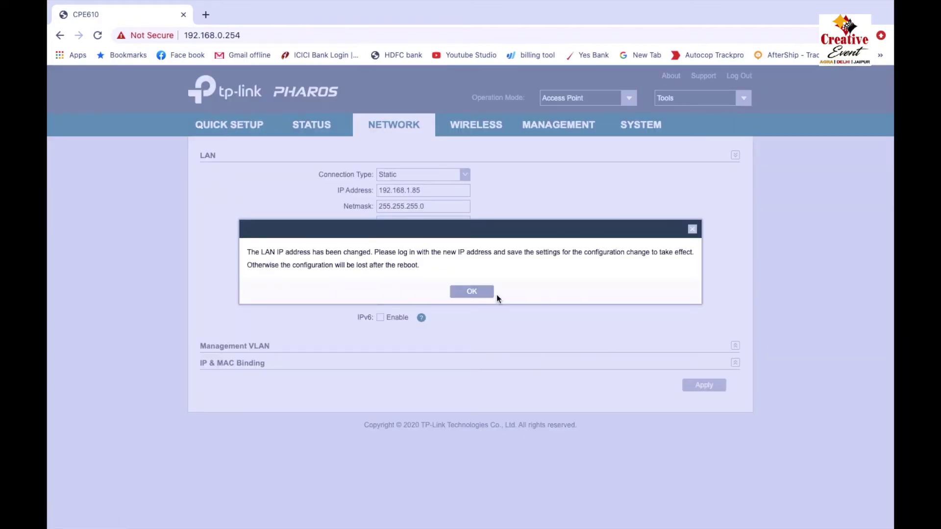
pyautogui.click(472, 292)
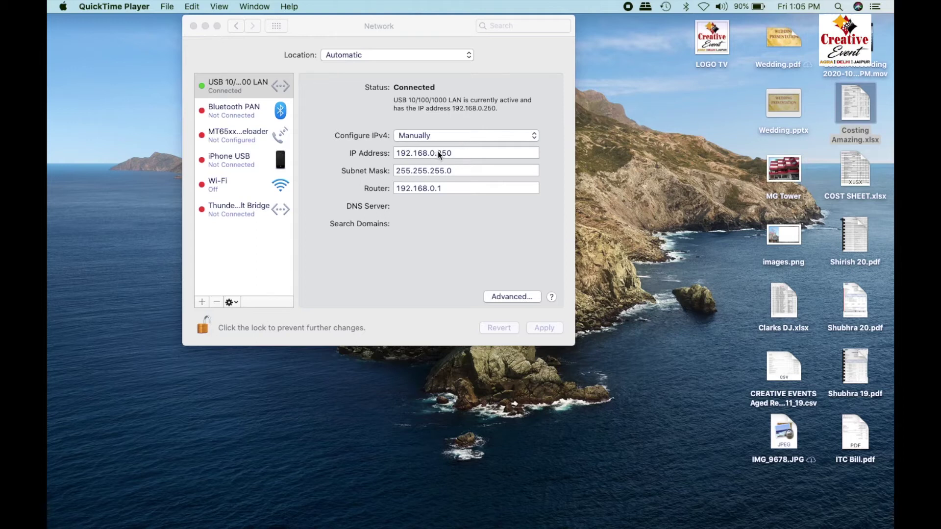
# Change the Mac's IP to 192.168.1.50 and router to 192.168.1.1, apply, and return to Chrome.
pyautogui.click(440, 154)
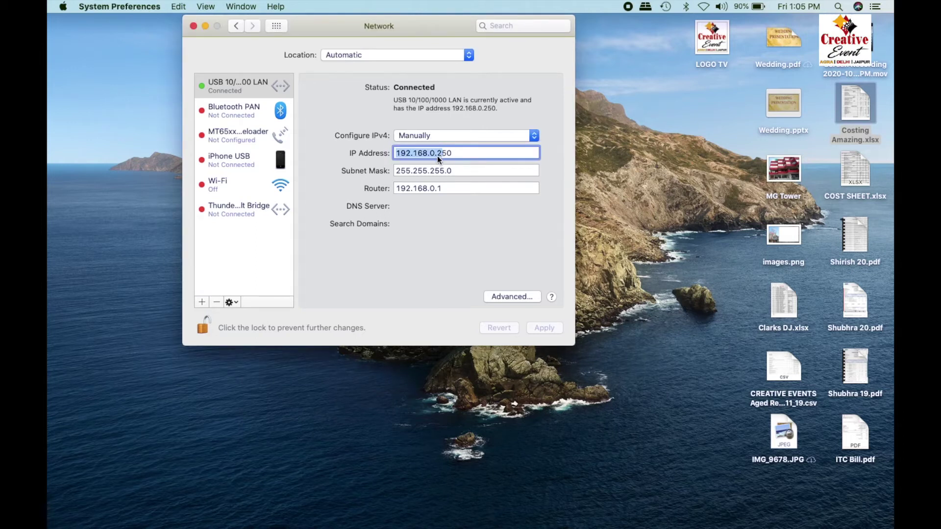
pyautogui.click(437, 155)
pyautogui.press('BackSpace')
pyautogui.press('BackSpace')
pyautogui.write('1.')
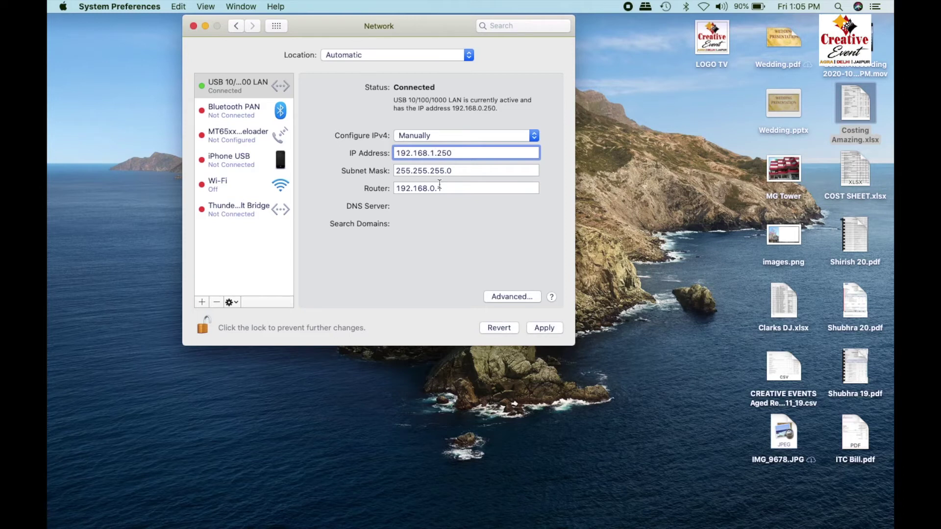
pyautogui.click(436, 189)
pyautogui.press('BackSpace')
pyautogui.write('1')
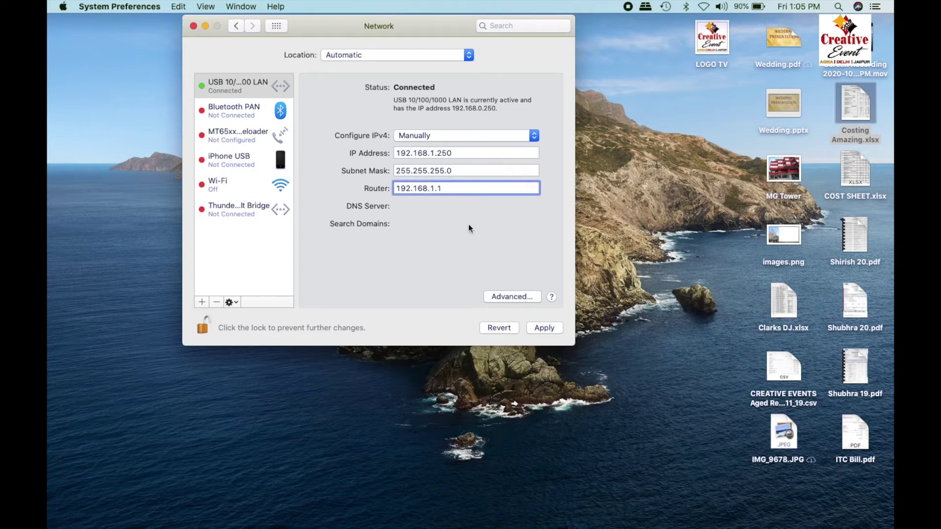
pyautogui.doubleClick(440, 155)
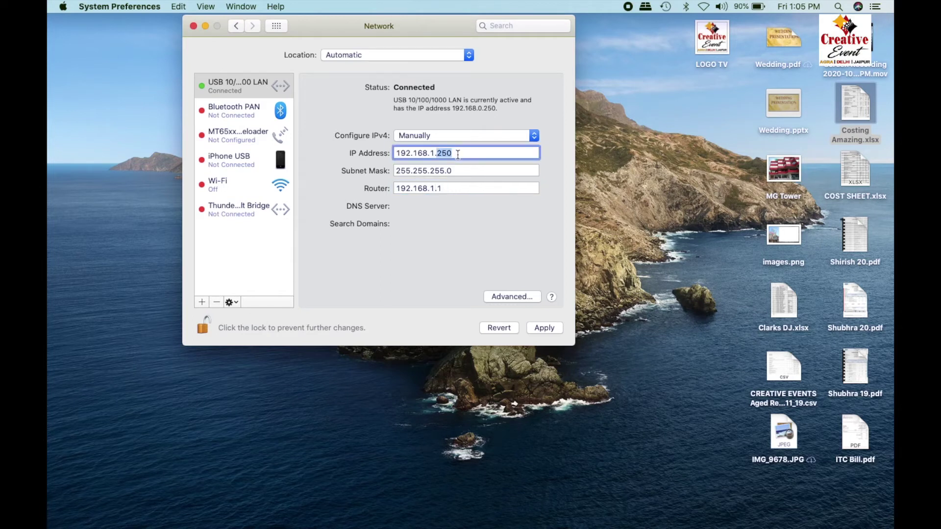
pyautogui.write('50')
pyautogui.click(543, 328)
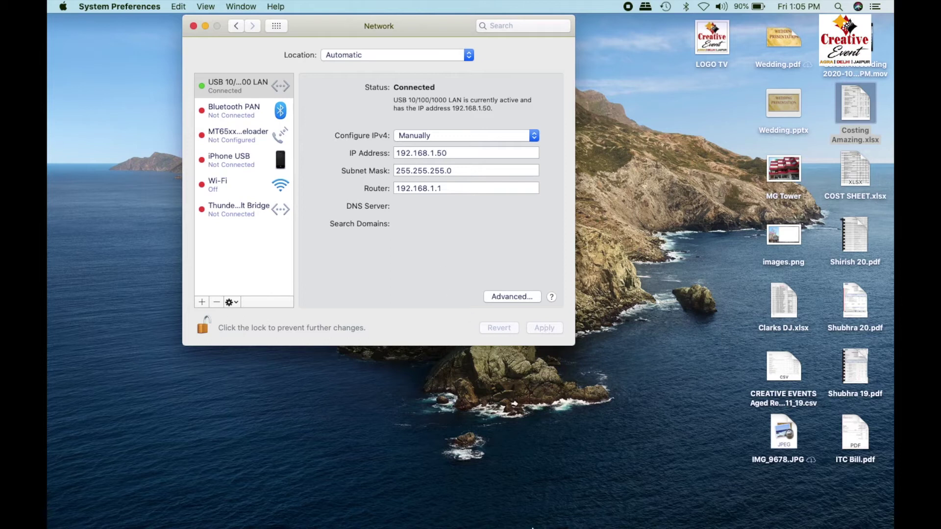
pyautogui.moveTo(483, 510)
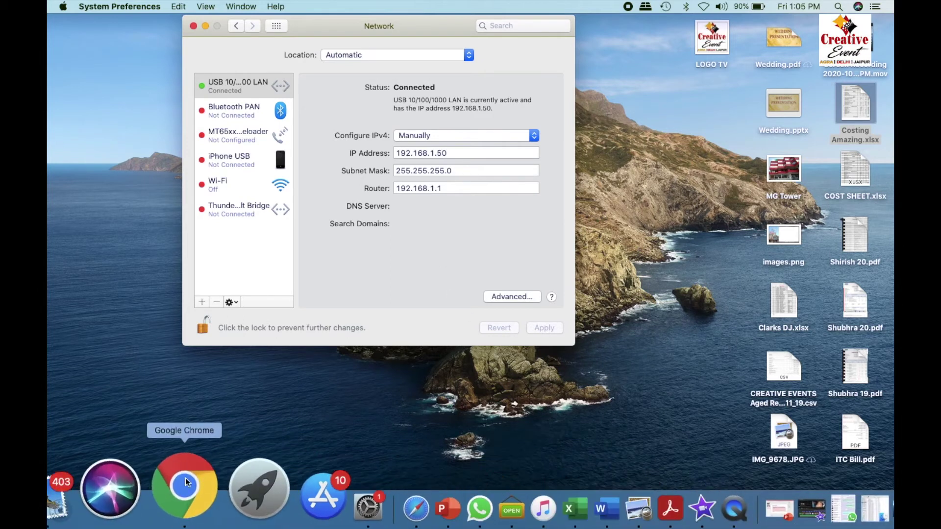
pyautogui.click(184, 481)
# Reload 192.168.1.85 and proceed past the certificate warning.
pyautogui.click(97, 36)
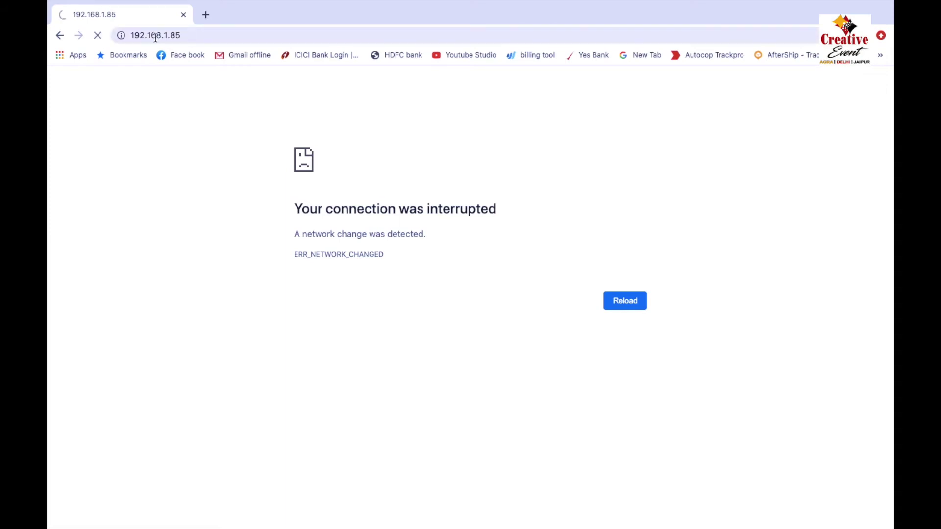
pyautogui.click(337, 362)
pyautogui.click(365, 450)
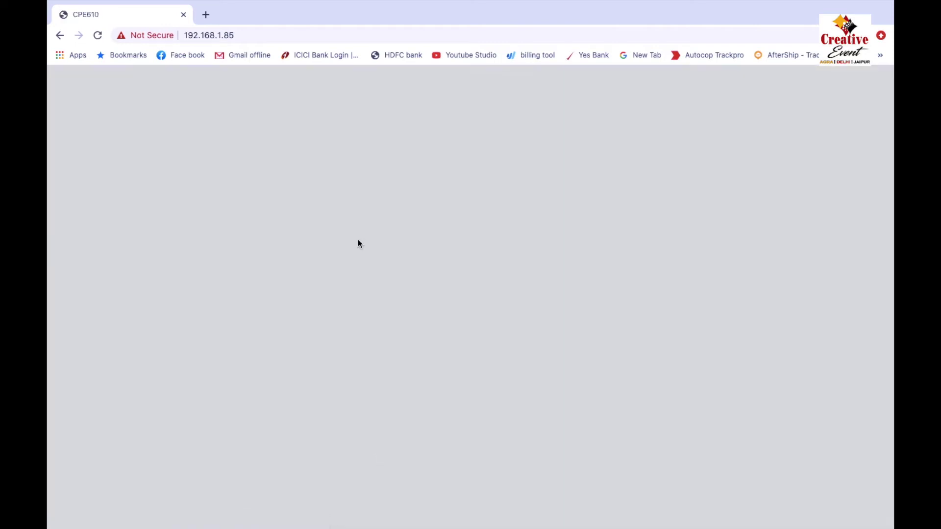
# Log in despite the other session, check the LAN page, and start Quick Setup.
pyautogui.write('ad')
pyautogui.click(531, 225)
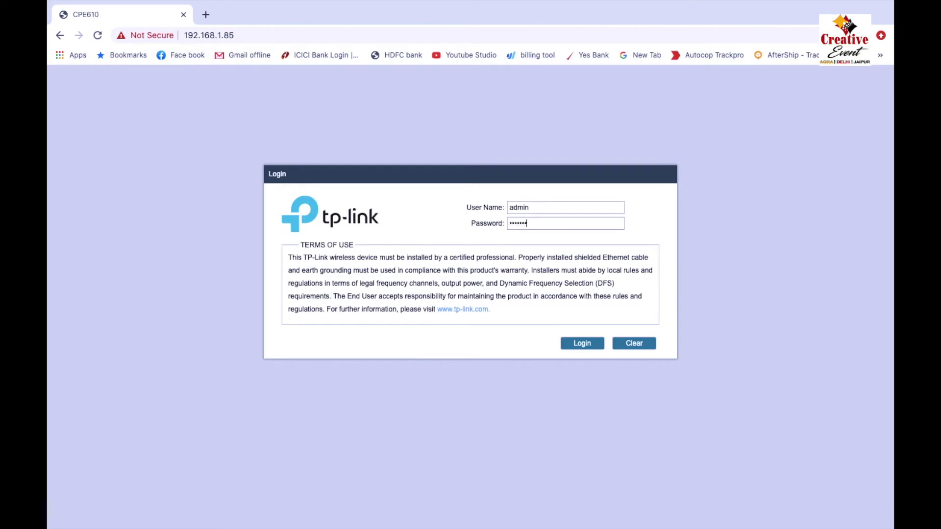
pyautogui.click(586, 347)
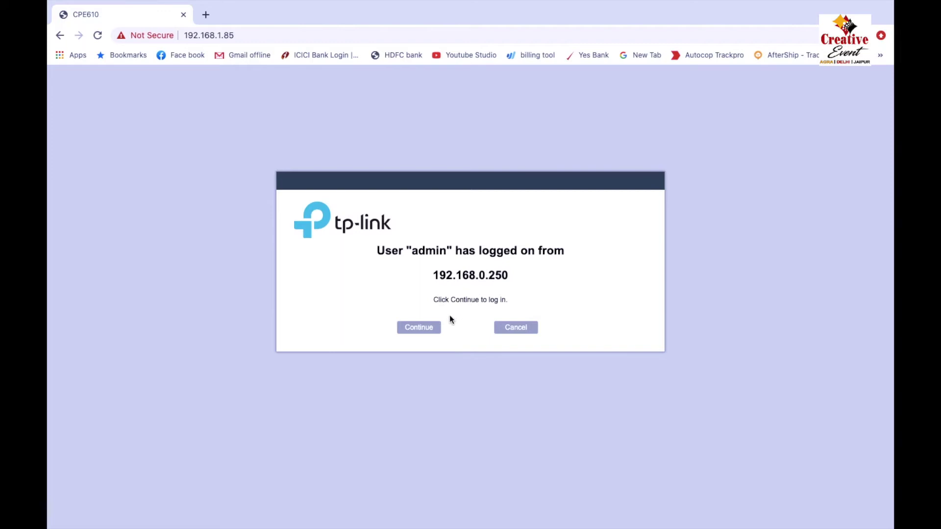
pyautogui.click(427, 328)
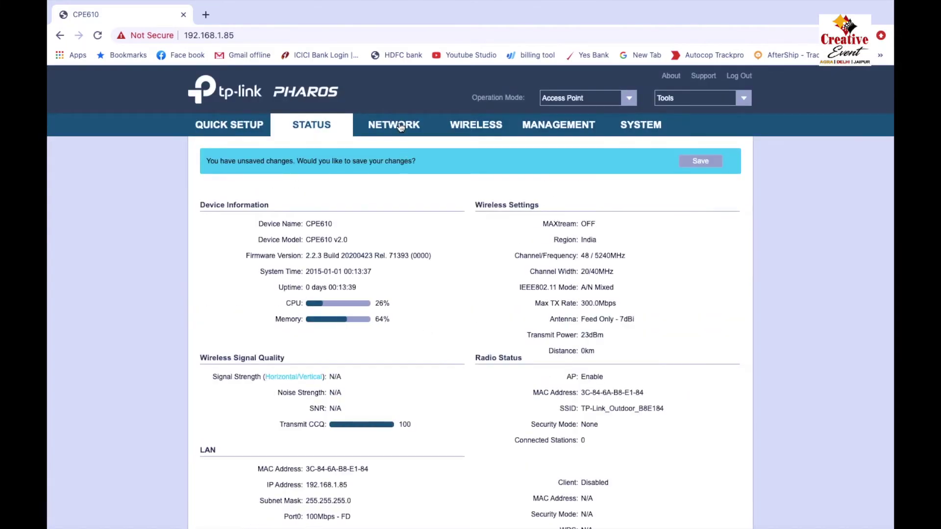
pyautogui.click(399, 126)
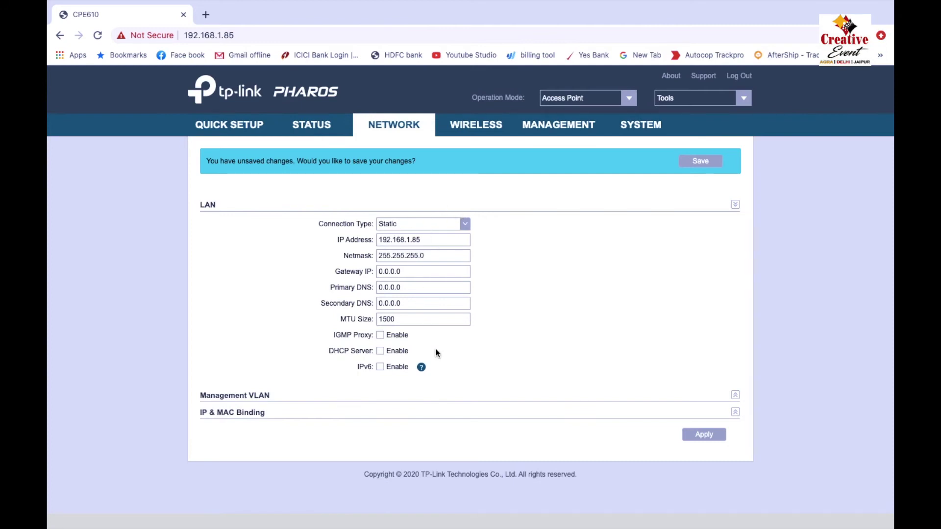
pyautogui.click(241, 130)
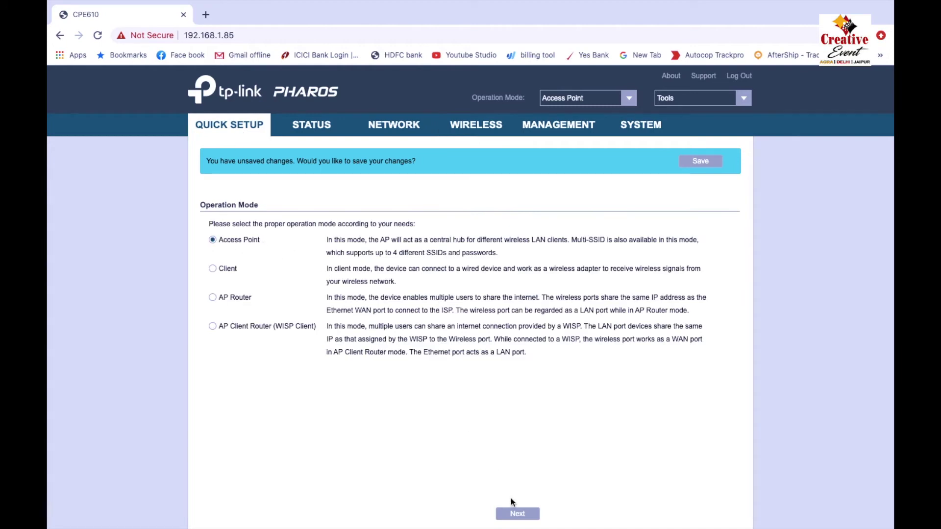
# Keep Access Point mode and the LAN address, rename the SSID to Creative Events 2, and finish.
pyautogui.click(516, 519)
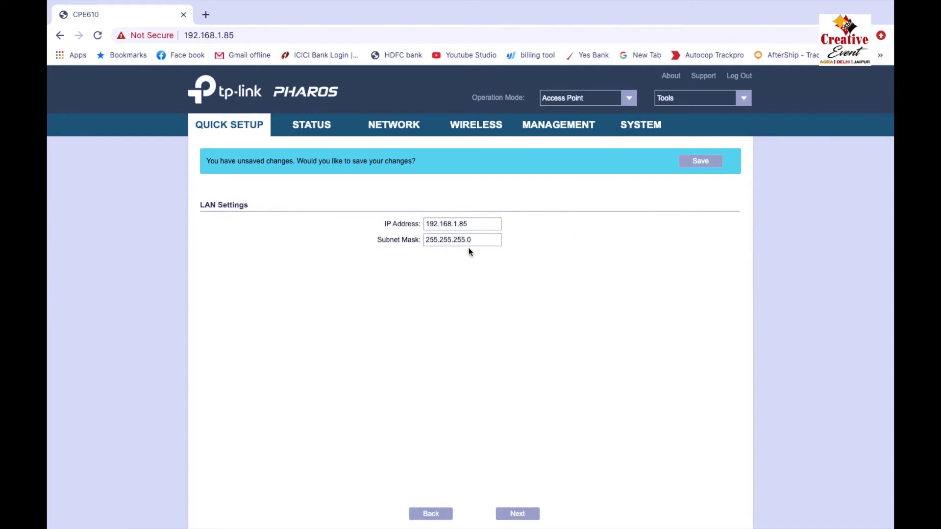
pyautogui.click(518, 514)
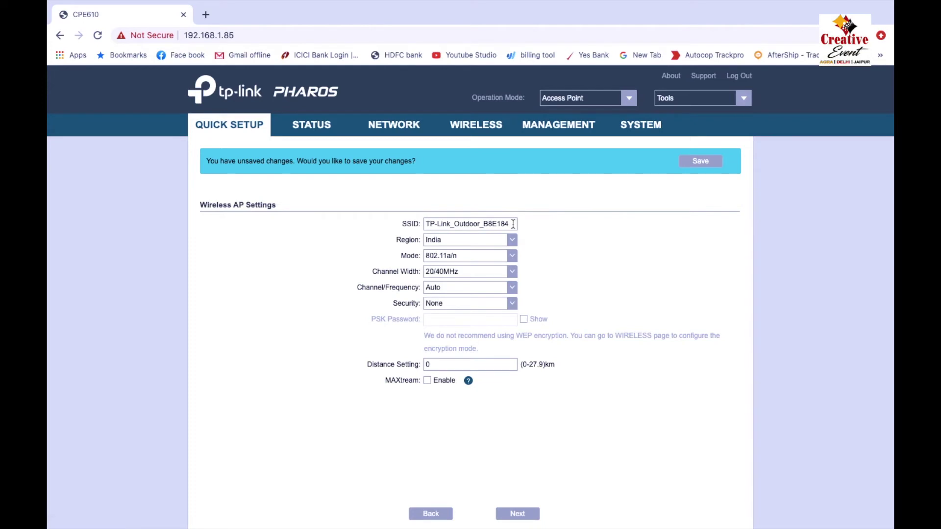
pyautogui.moveTo(513, 224); pyautogui.dragTo(422, 219)
pyautogui.write('Creative Events 2')
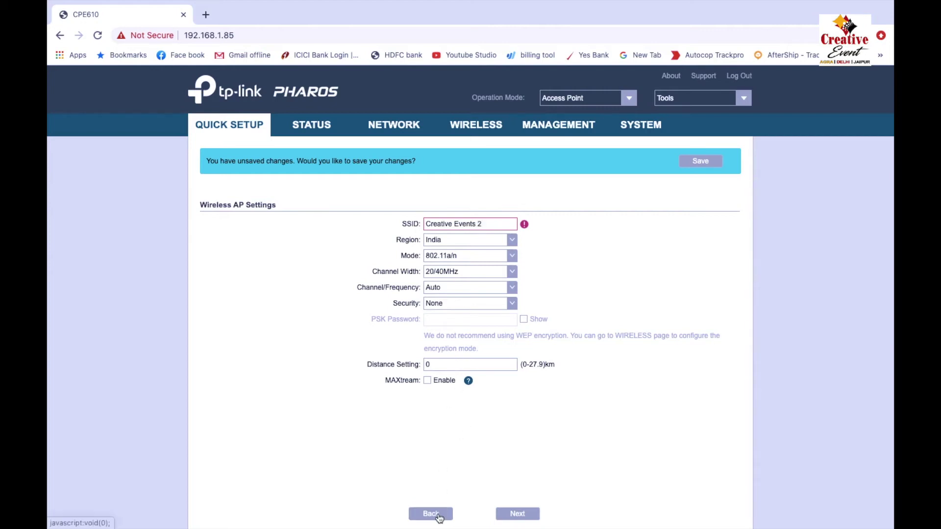
pyautogui.click(518, 514)
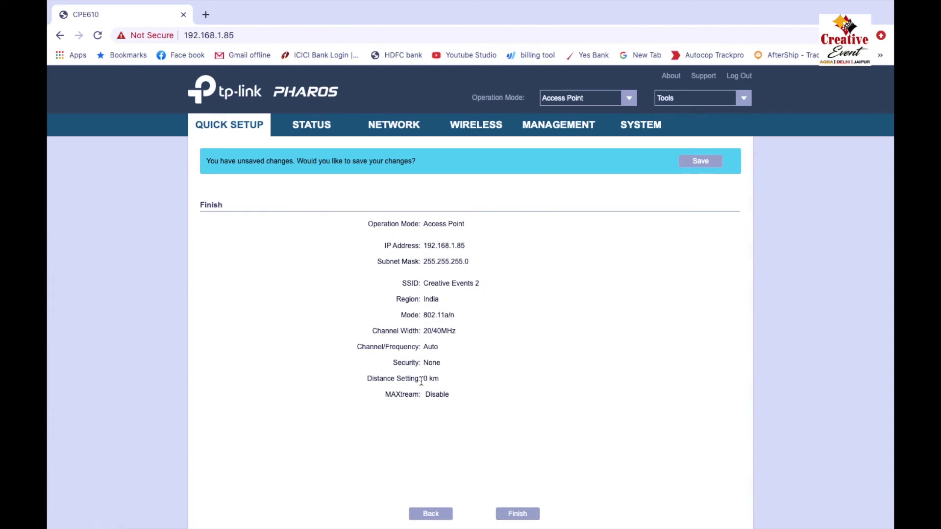
pyautogui.click(518, 516)
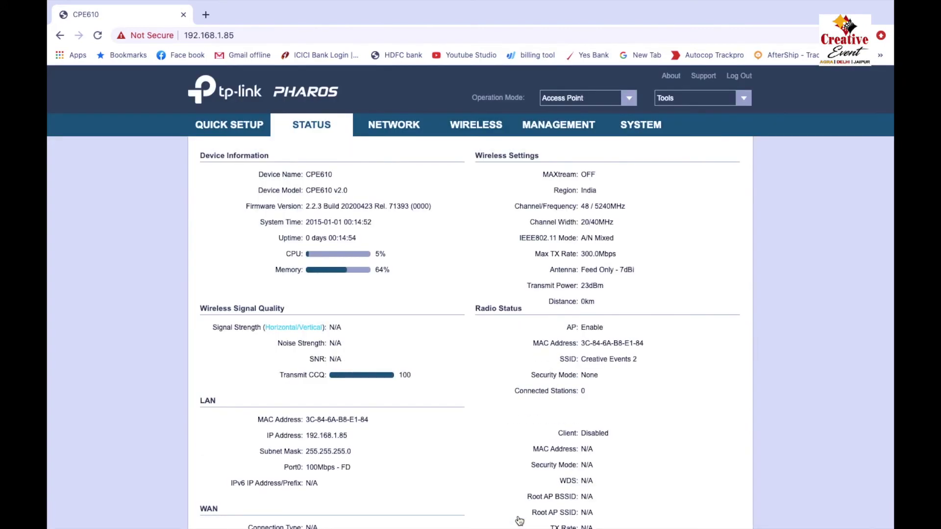
# Browse the Network, Wireless and Management pages, then open the System page.
pyautogui.scroll(-3, 392, 335)
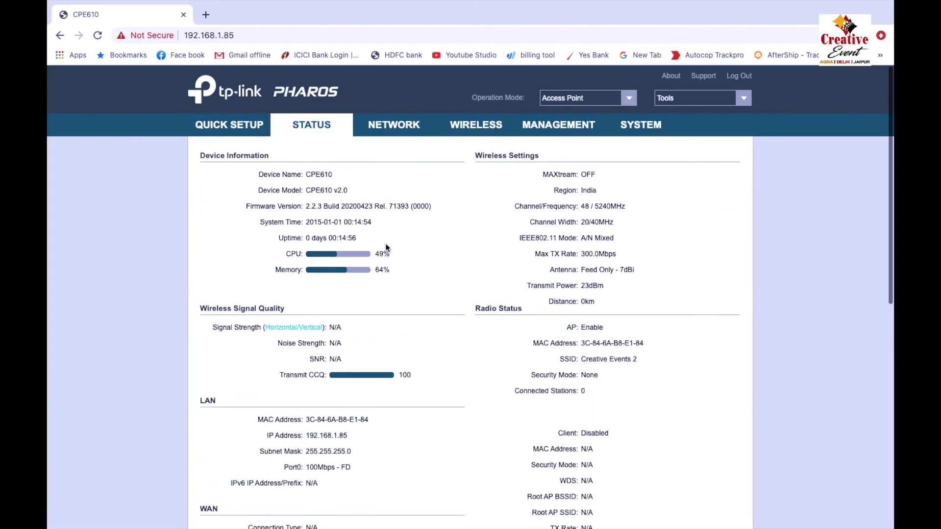
pyautogui.click(389, 131)
pyautogui.click(481, 128)
pyautogui.click(559, 128)
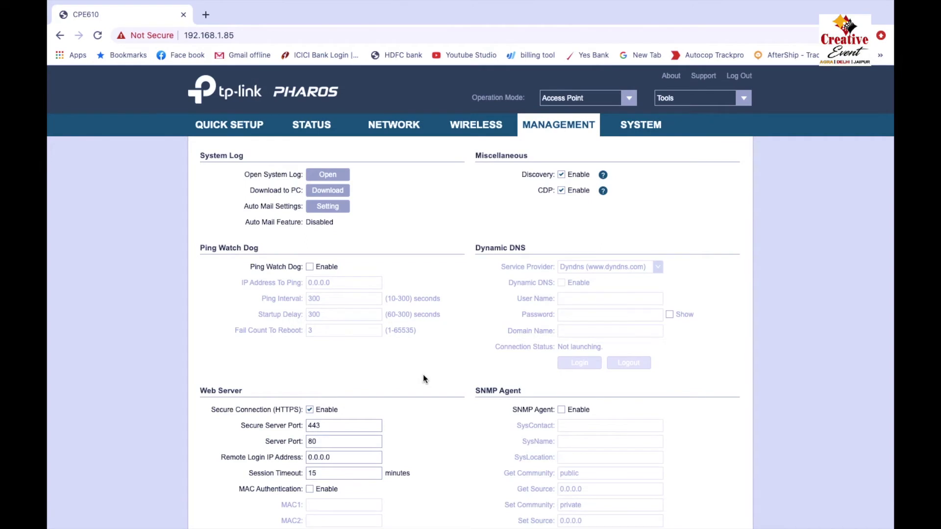
pyautogui.scroll(-2, 422, 379)
pyautogui.scroll(2, 422, 378)
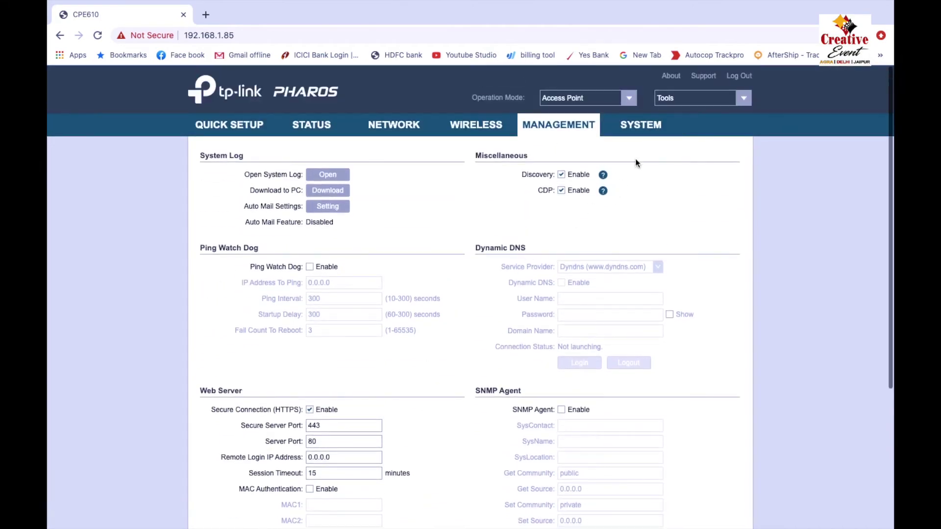
pyautogui.click(652, 125)
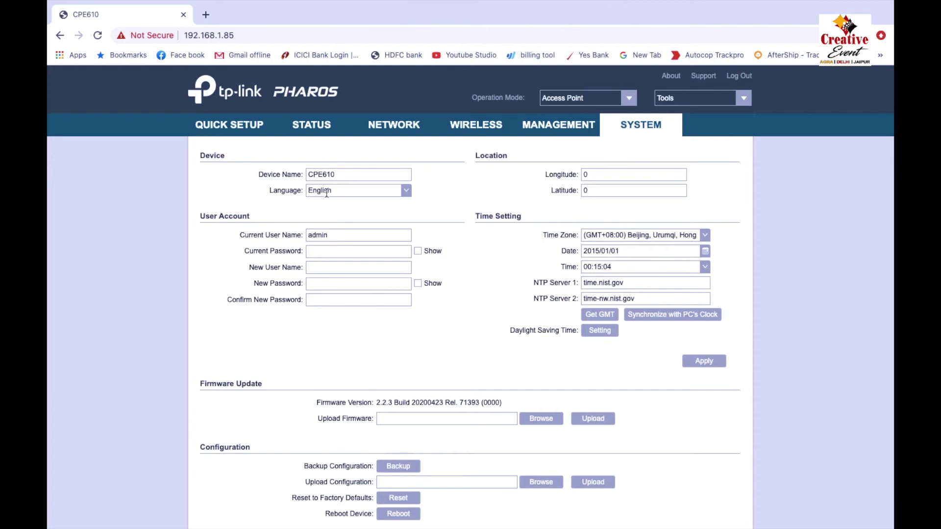
# Choose time zone GMT+05:30, set date 2020/10/02 and time 13:10:00, and apply.
pyautogui.scroll(-1, 383, 292)
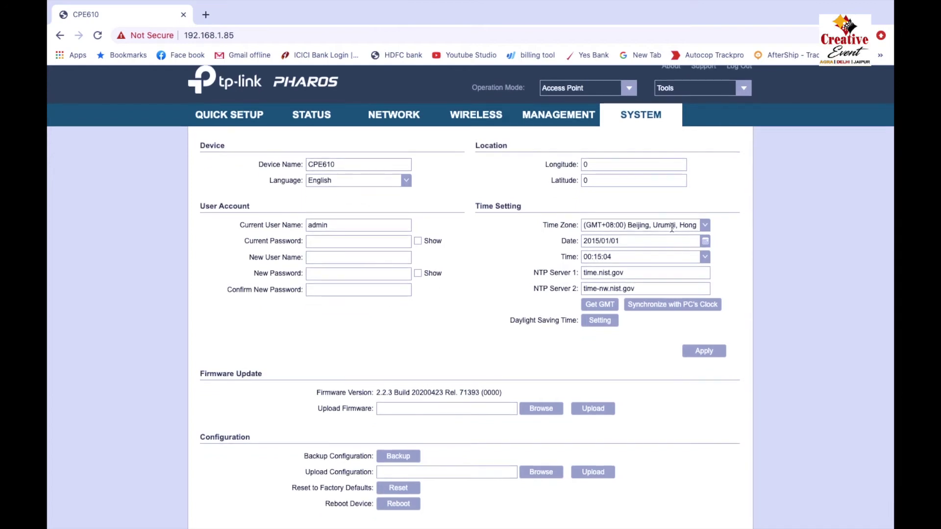
pyautogui.click(705, 226)
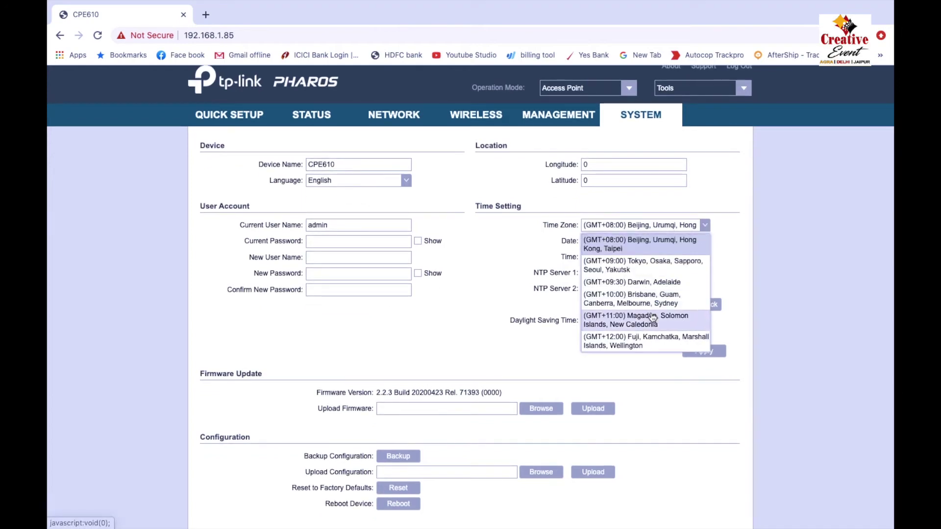
pyautogui.scroll(-1, 652, 316)
pyautogui.scroll(6, 652, 316)
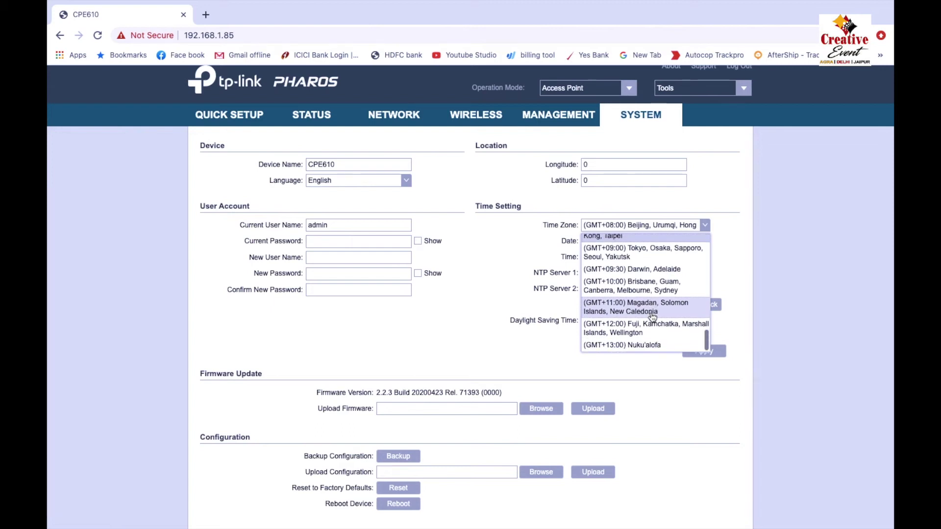
pyautogui.scroll(-3, 652, 317)
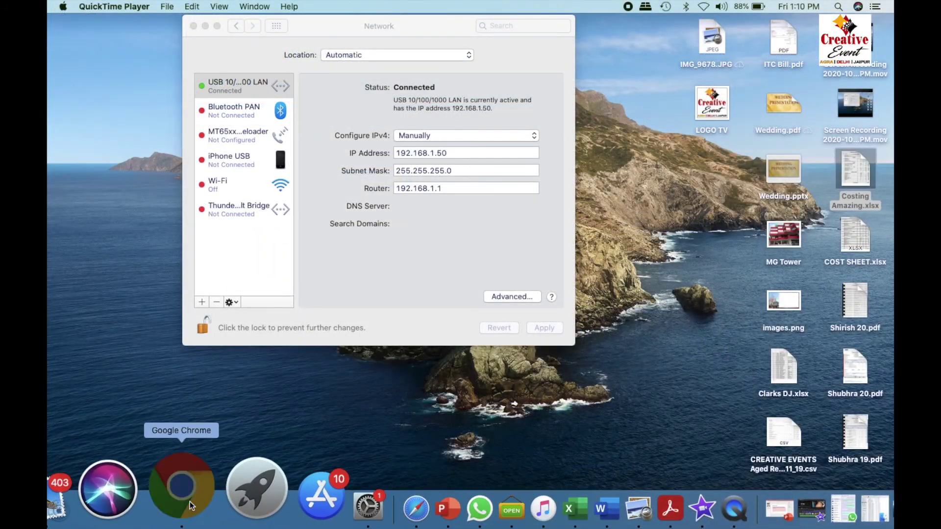
pyautogui.click(189, 501)
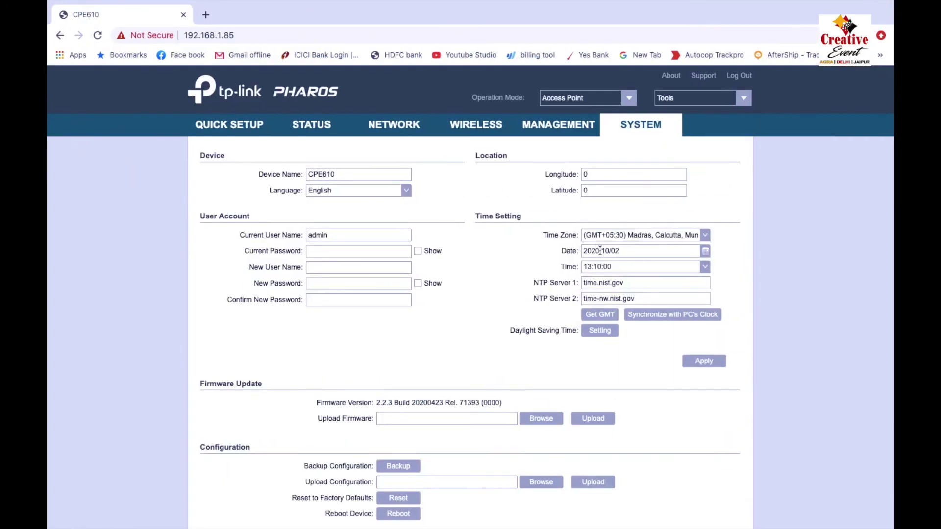
pyautogui.scroll(-2, 610, 373)
pyautogui.scroll(2, 611, 372)
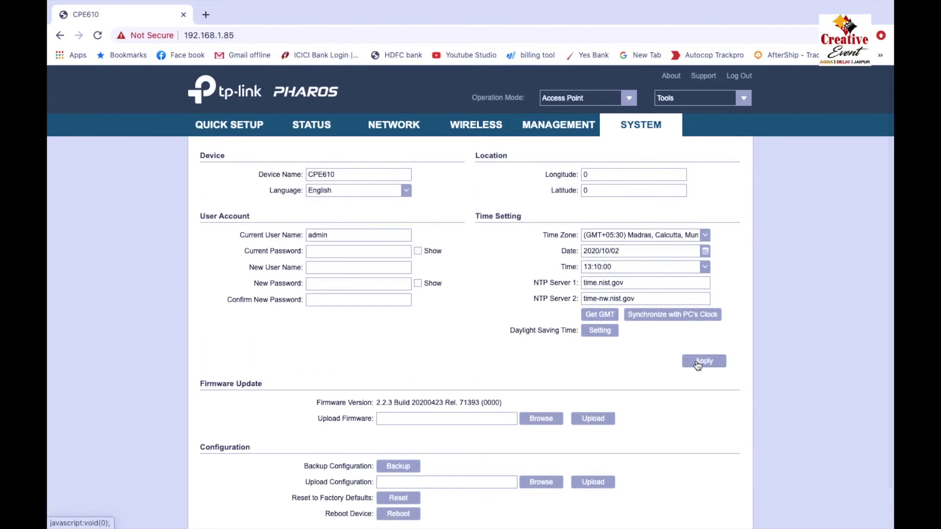
pyautogui.scroll(-2, 642, 430)
pyautogui.scroll(2, 642, 431)
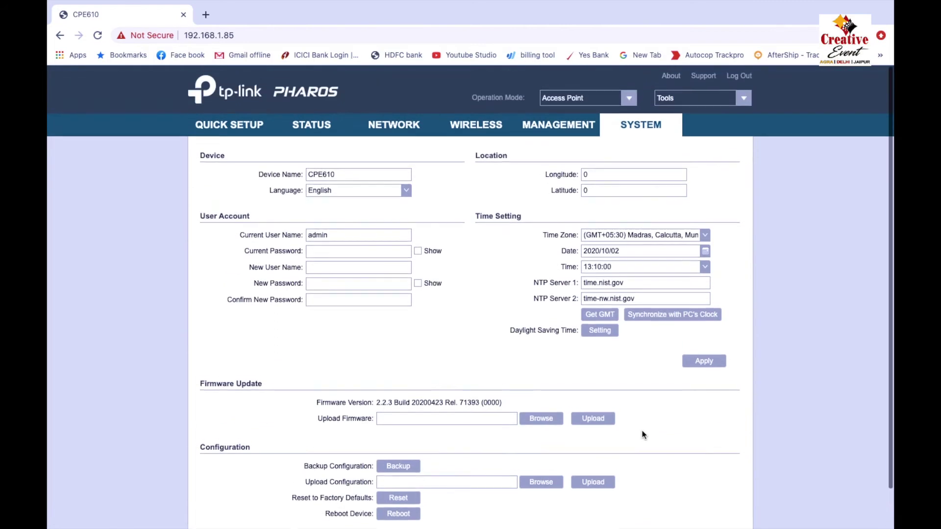
pyautogui.click(706, 367)
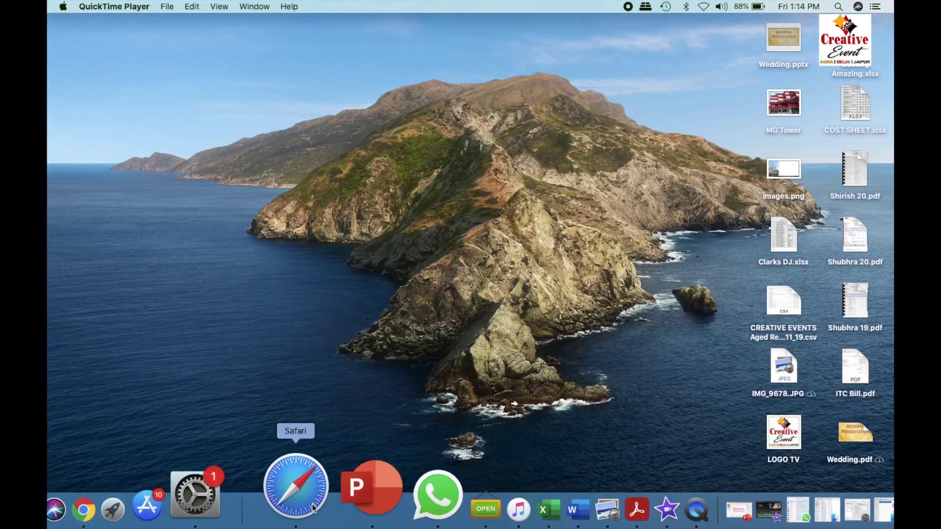
# Change the Mac's IP to 192.168.0.50 and router to 192.168.0.1, apply, and return to Chrome.
pyautogui.click(267, 496)
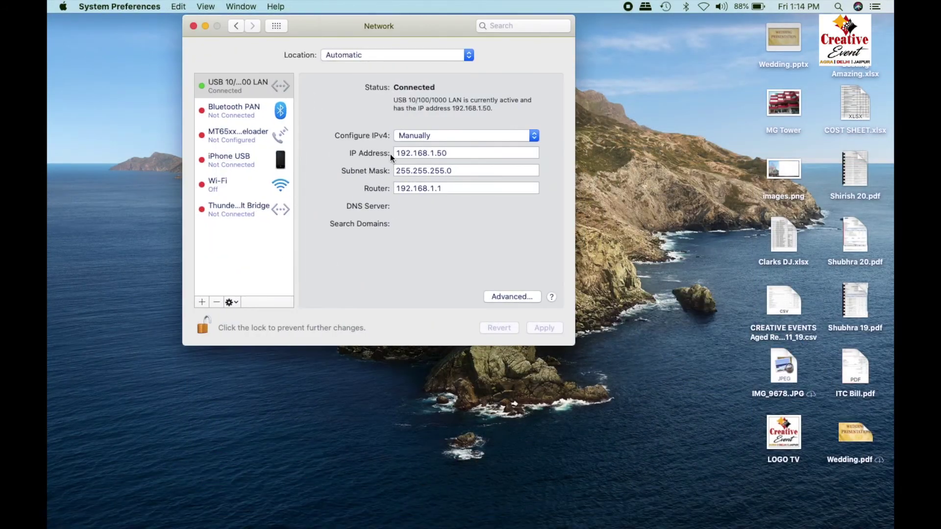
pyautogui.click(435, 153)
pyautogui.press('BackSpace')
pyautogui.press('BackSpace')
pyautogui.write('0')
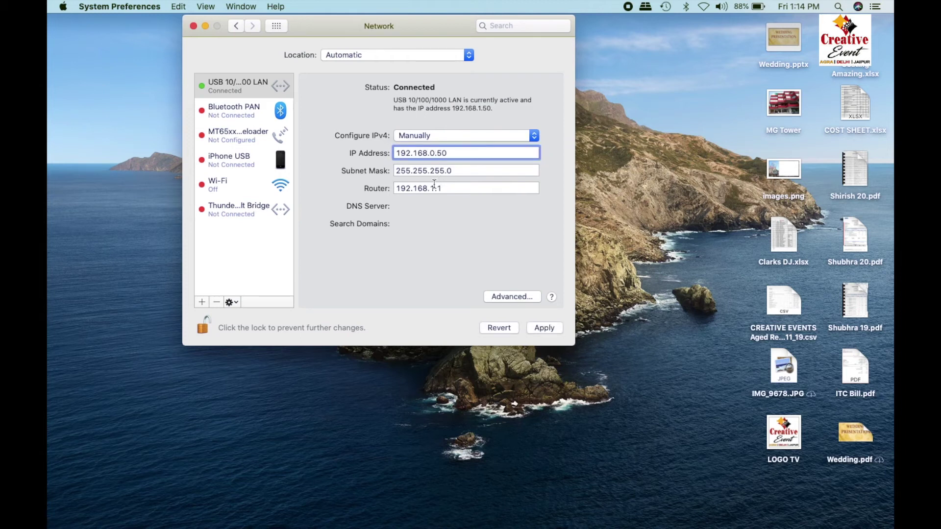
pyautogui.click(434, 189)
pyautogui.press('BackSpace')
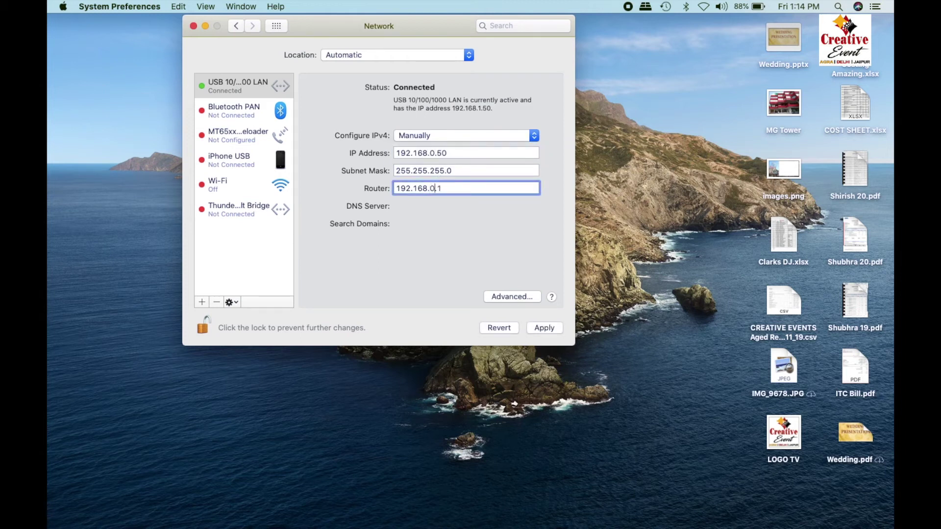
pyautogui.click(545, 330)
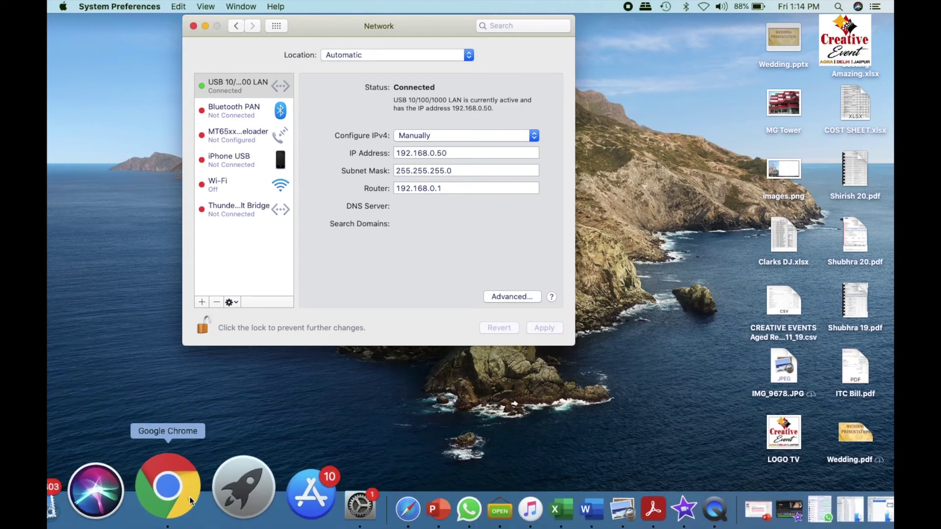
pyautogui.click(190, 496)
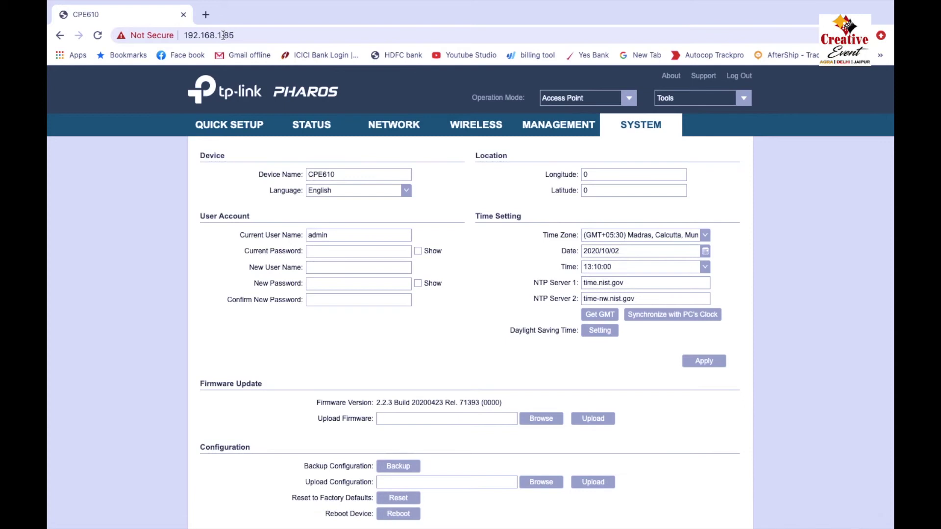
# Load 192.168.0.254 in Chrome, proceed past the privacy warning, and start entering the admin user name.
pyautogui.moveTo(219, 35); pyautogui.dragTo(243, 36)
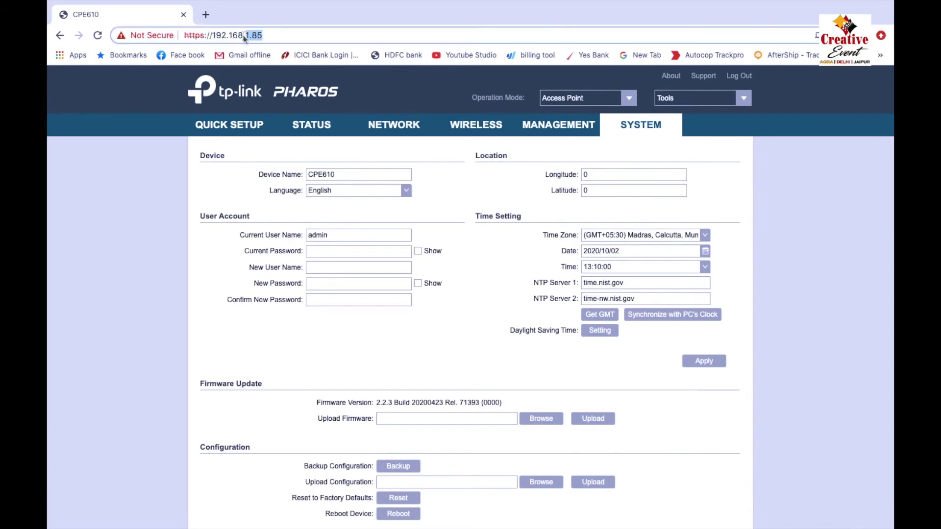
pyautogui.write('0.254')
pyautogui.press('Return')
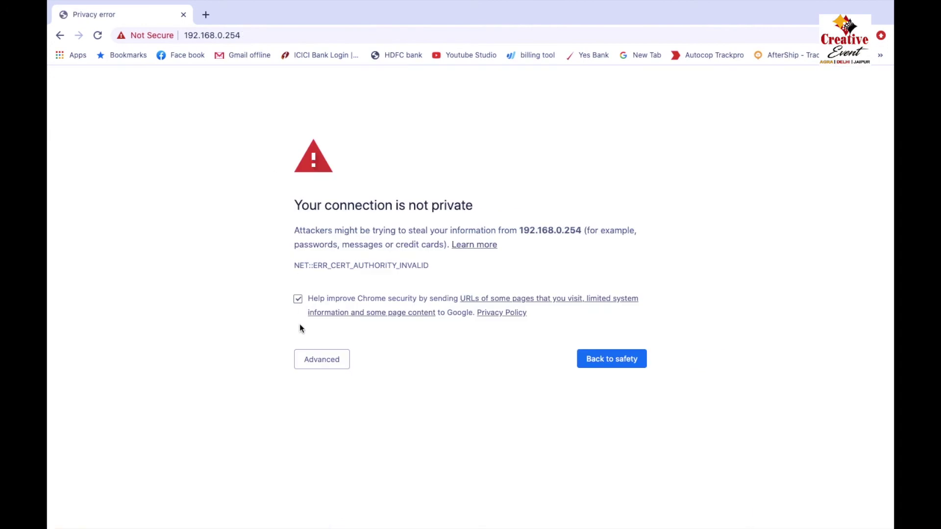
pyautogui.click(320, 363)
pyautogui.click(342, 450)
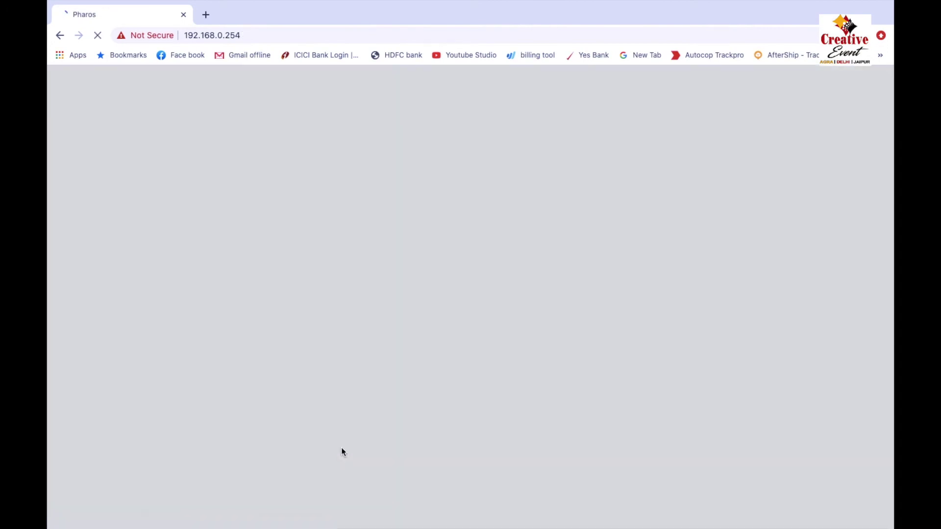
pyautogui.click(529, 193)
pyautogui.write('admin')
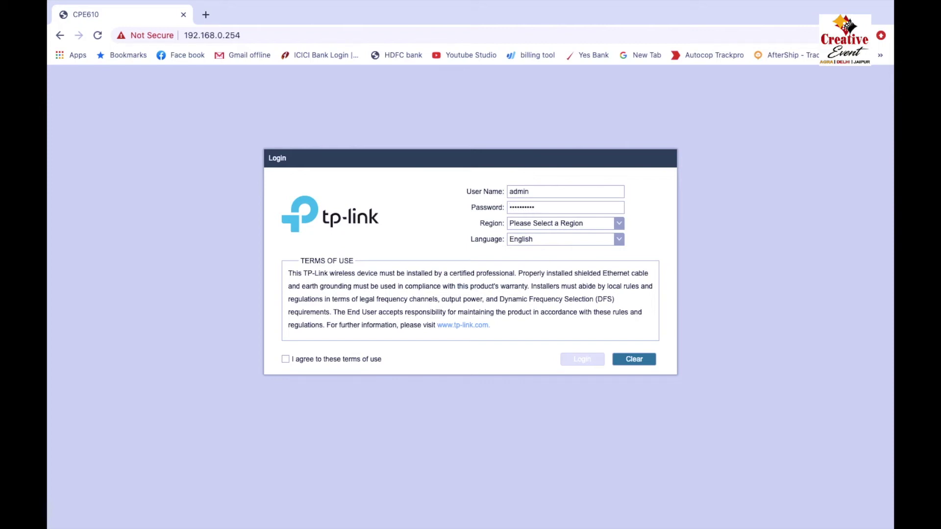
# Accept the terms of use, choose India as the region, and attempt to log in.
pyautogui.click(286, 362)
pyautogui.click(587, 224)
pyautogui.scroll(-4, 579, 267)
pyautogui.scroll(-6, 571, 276)
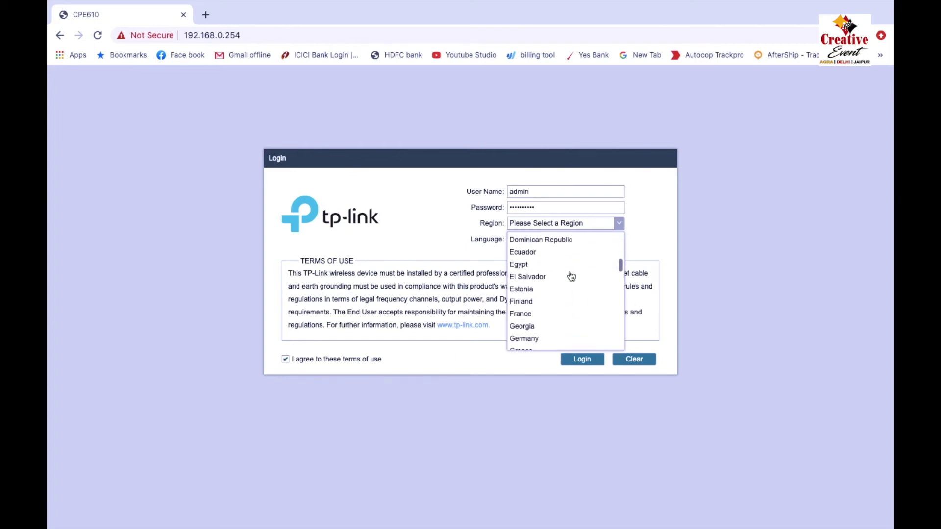
pyautogui.scroll(-3, 572, 277)
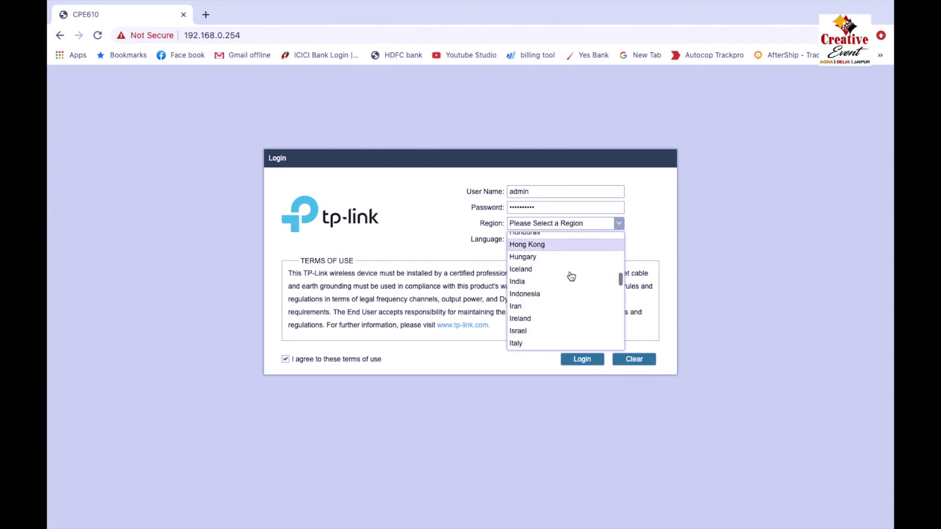
pyautogui.click(530, 281)
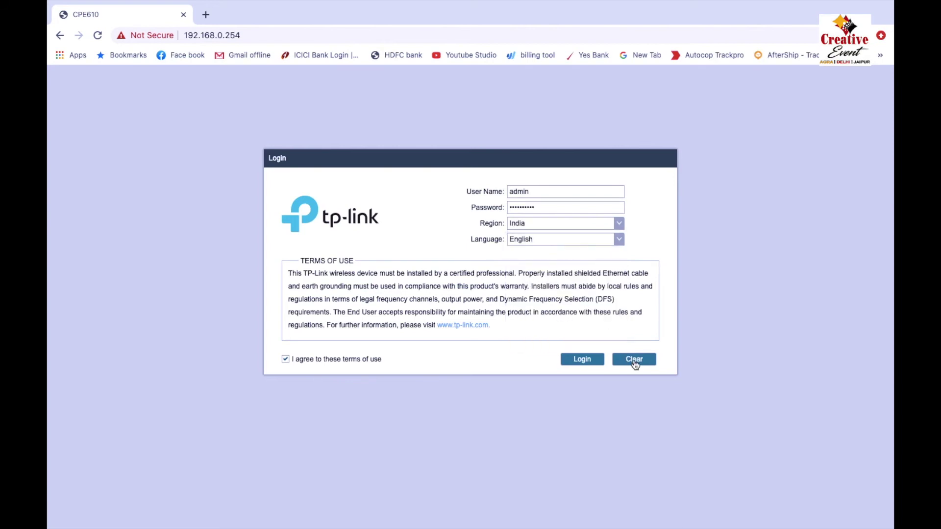
pyautogui.click(579, 364)
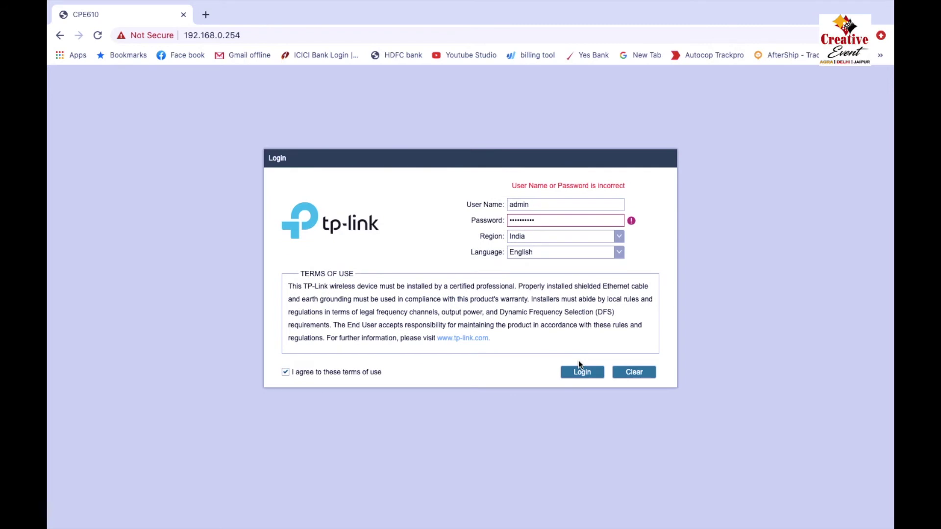
# Re-enter the correct password, log in, set the new admin credentials, and finish to reach the Status page.
pyautogui.moveTo(546, 220); pyautogui.dragTo(476, 218)
pyautogui.write('admi')
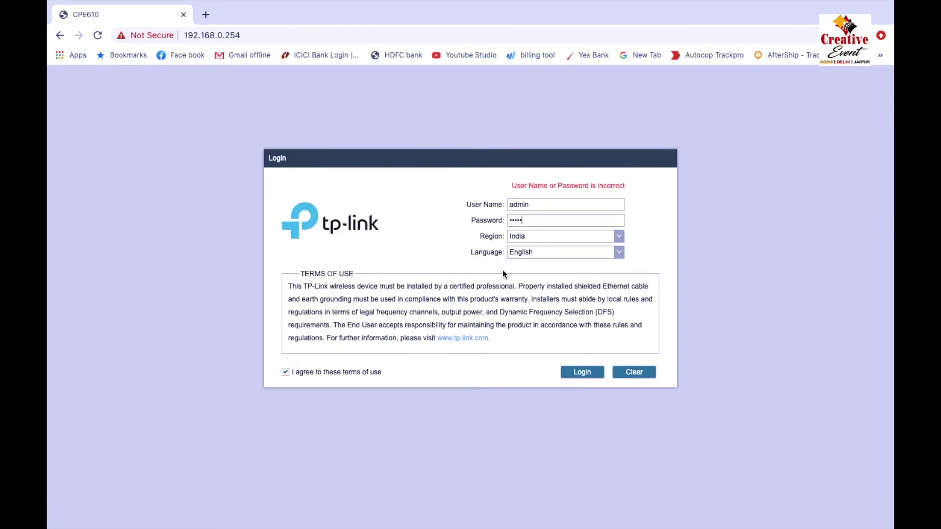
pyautogui.write('n')
pyautogui.click(581, 375)
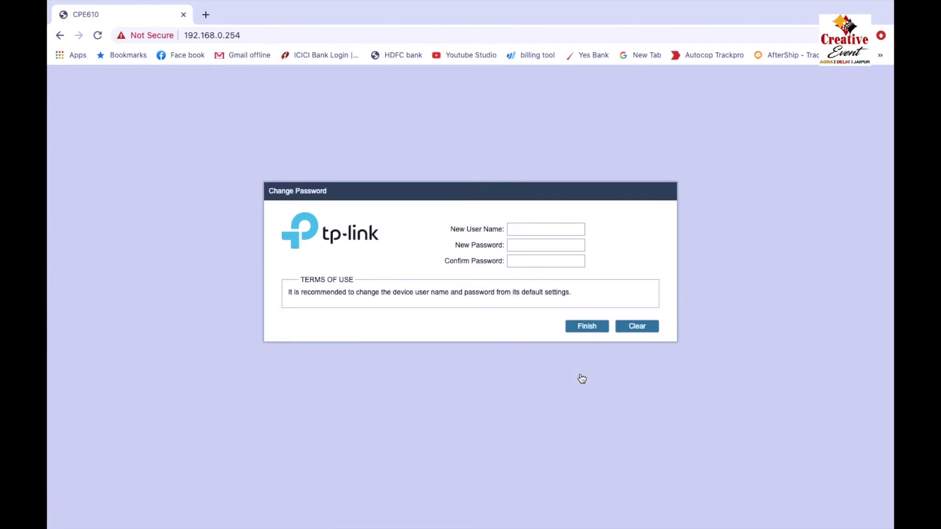
pyautogui.write('a')
pyautogui.write('a')
pyautogui.click(592, 328)
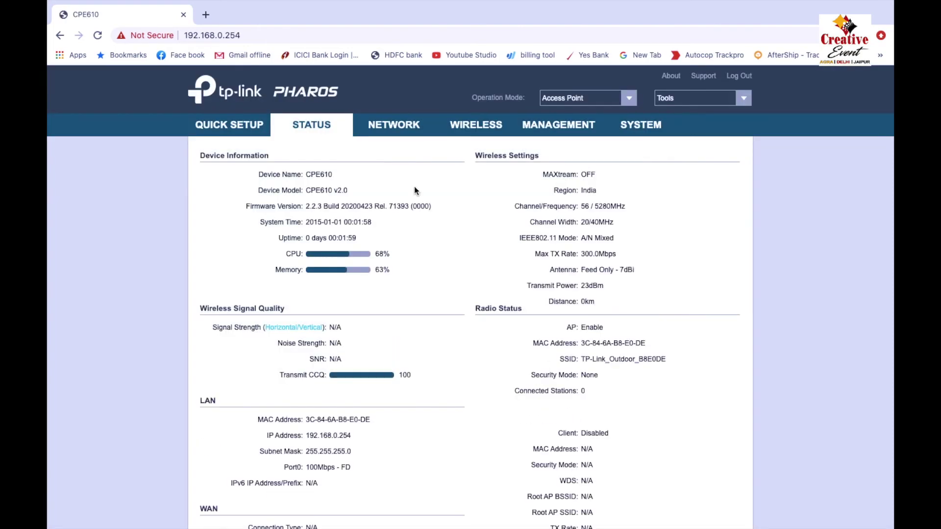
# On the NETWORK page, change the LAN IP from 192.168.0.254 to 192.168.1.87, apply it and acknowledge the notice.
pyautogui.click(391, 129)
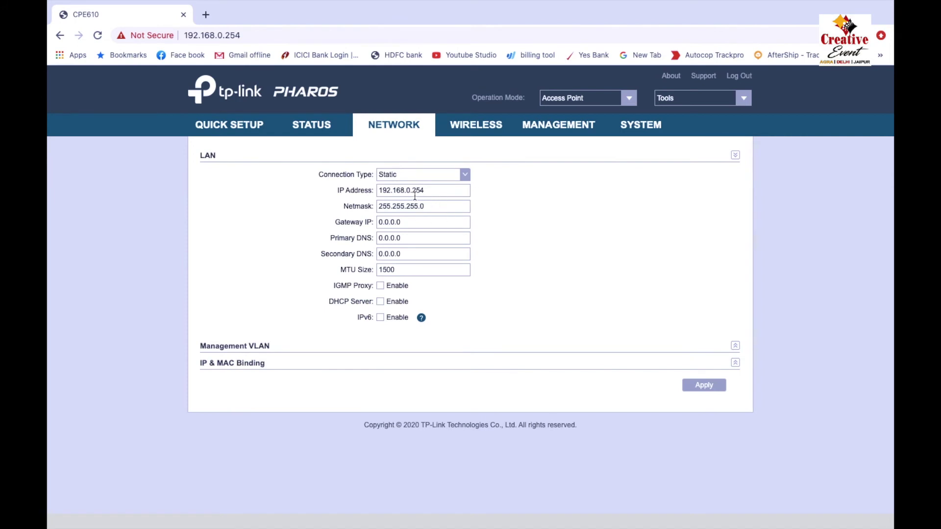
pyautogui.click(410, 191)
pyautogui.press('BackSpace')
pyautogui.press('BackSpace')
pyautogui.write('1')
pyautogui.moveTo(412, 191); pyautogui.dragTo(424, 191)
pyautogui.write('8')
pyautogui.click(704, 386)
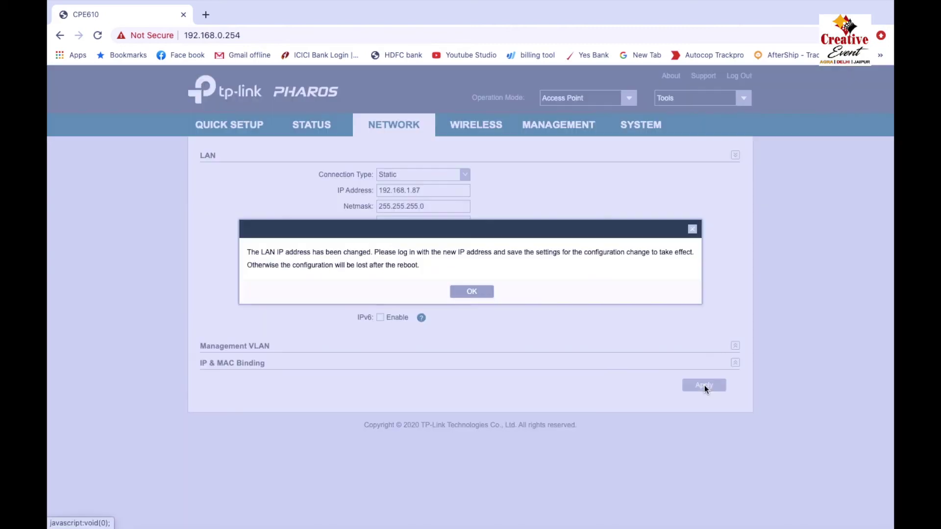
pyautogui.click(472, 292)
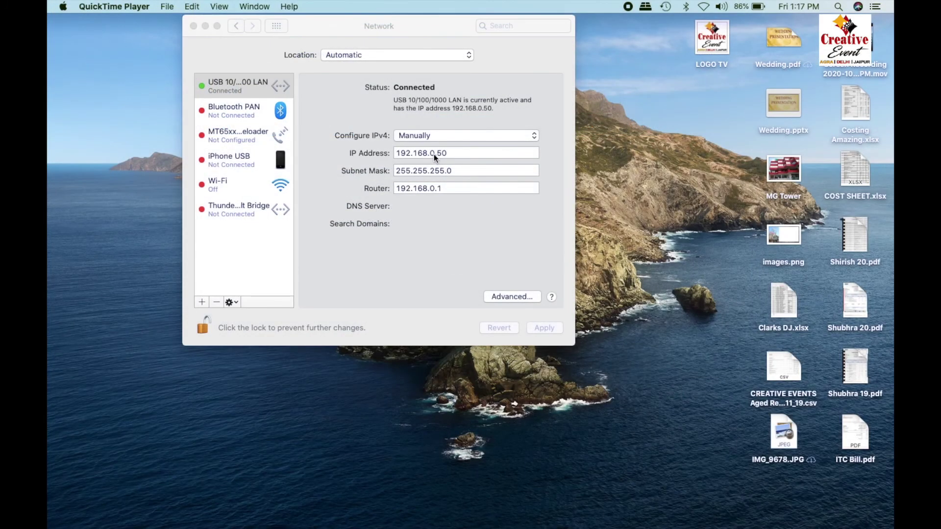
# Set the Mac's IP to 192.168.1.50 with router 192.168.1.1, then reload 192.168.1.87 in Chrome.
pyautogui.click(434, 154)
pyautogui.click(433, 153)
pyautogui.press('BackSpace')
pyautogui.write('1')
pyautogui.click(435, 189)
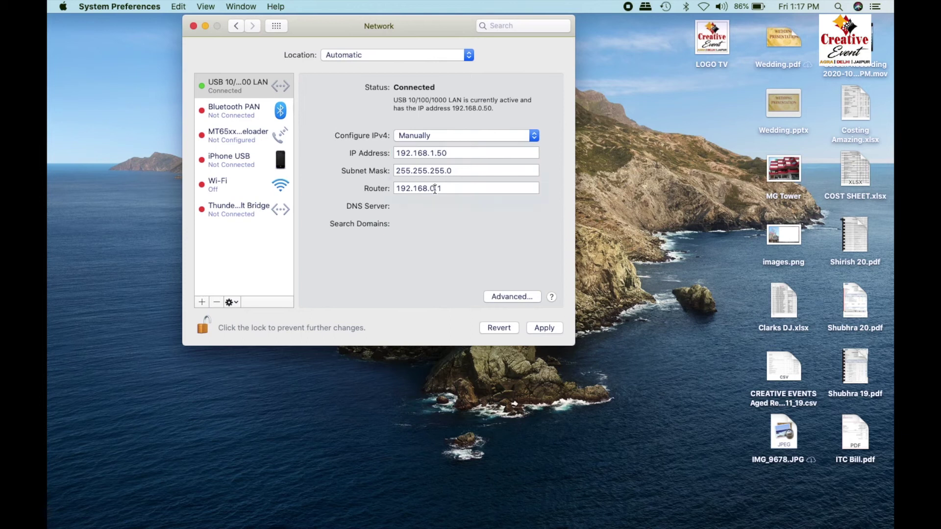
pyautogui.press('BackSpace')
pyautogui.write('1')
pyautogui.click(548, 330)
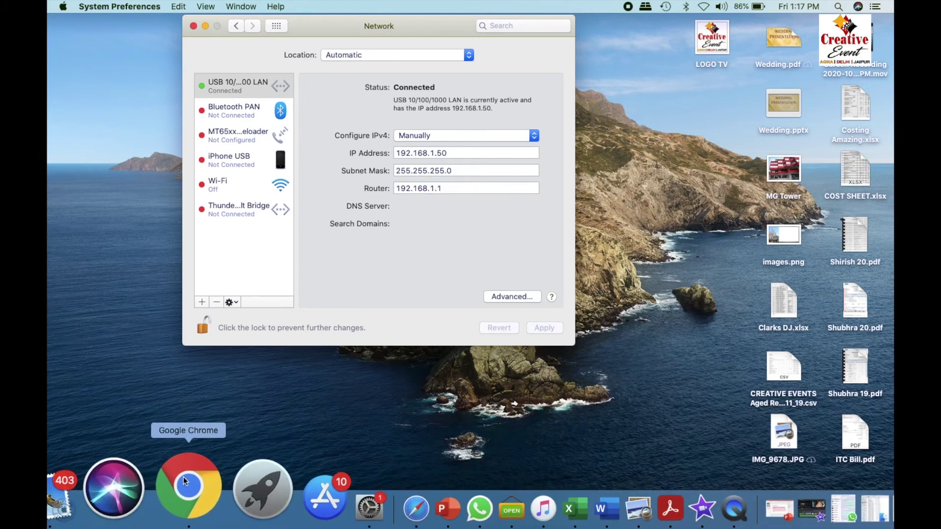
pyautogui.click(184, 478)
pyautogui.click(97, 35)
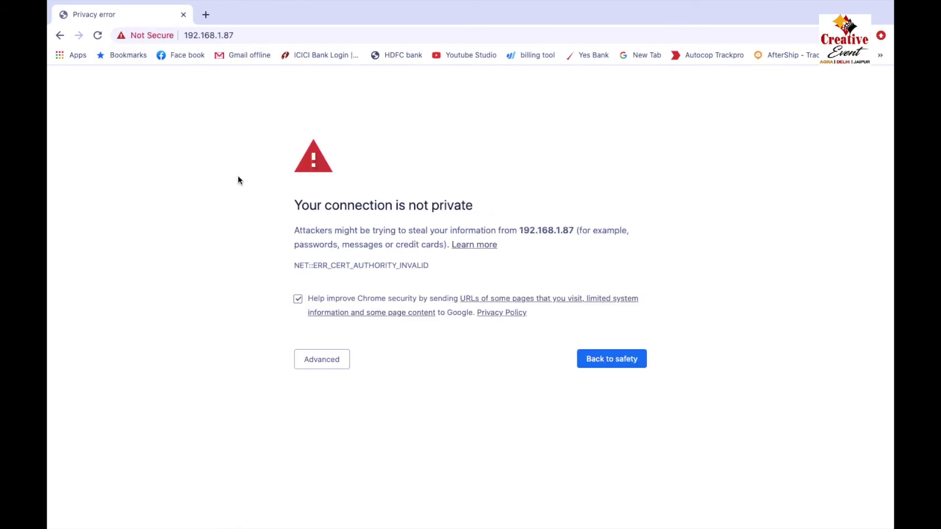
# Proceed past the warning, sign in to 192.168.1.87 despite the existing admin session, and open Quick Setup.
pyautogui.click(326, 362)
pyautogui.click(346, 449)
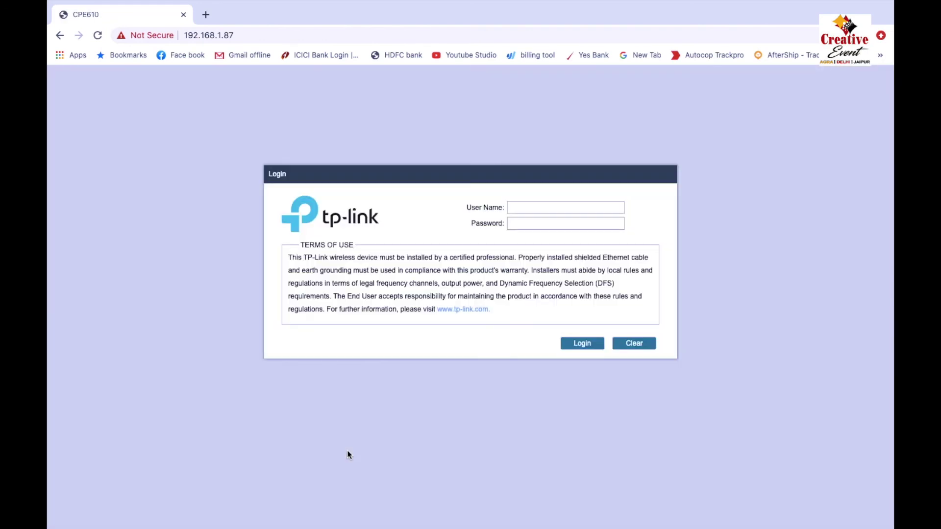
pyautogui.click(523, 210)
pyautogui.write('admin')
pyautogui.click(529, 229)
pyautogui.write('ad')
pyautogui.click(582, 343)
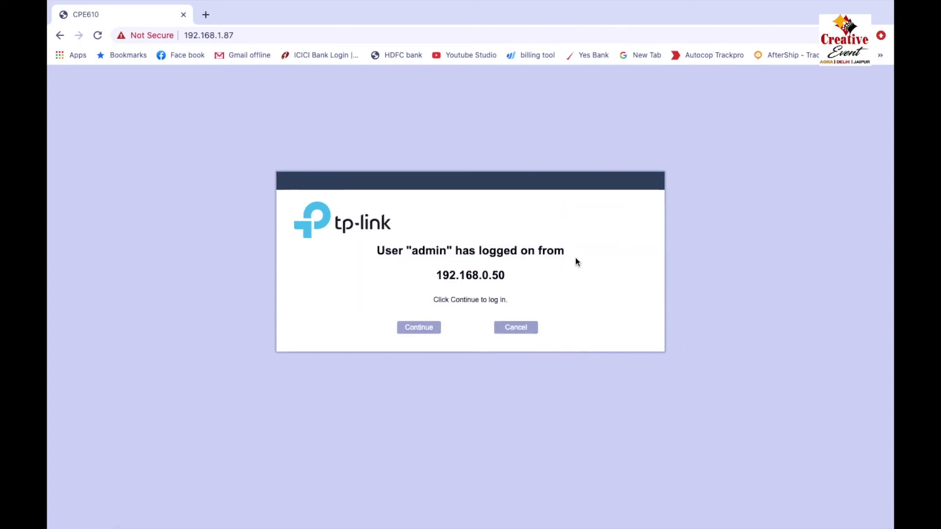
pyautogui.click(427, 332)
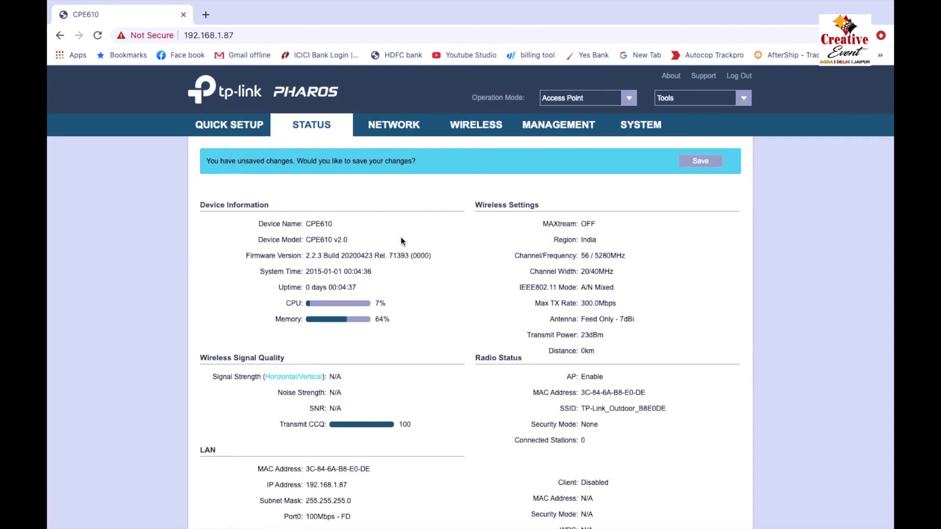
pyautogui.click(244, 128)
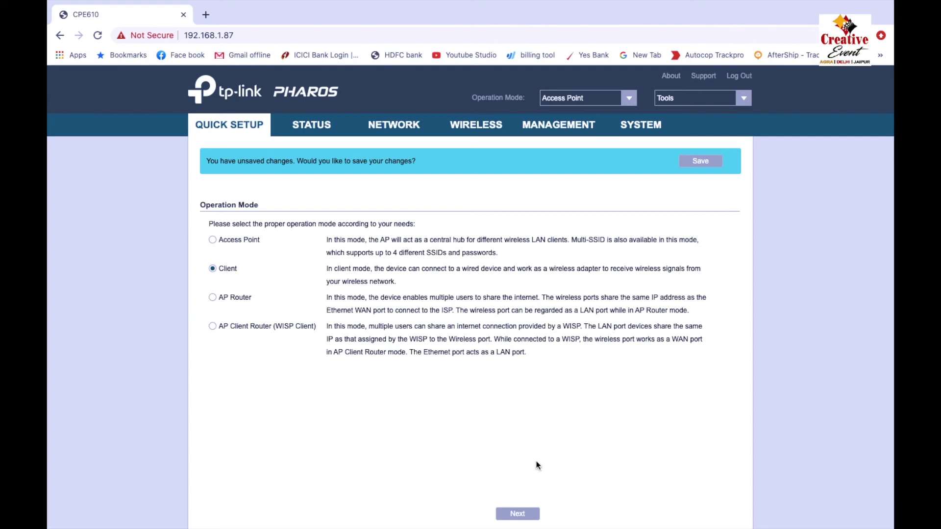
# Step through Quick Setup, scanning for and locking onto the Creative Events 2 access point, then finish.
pyautogui.click(519, 516)
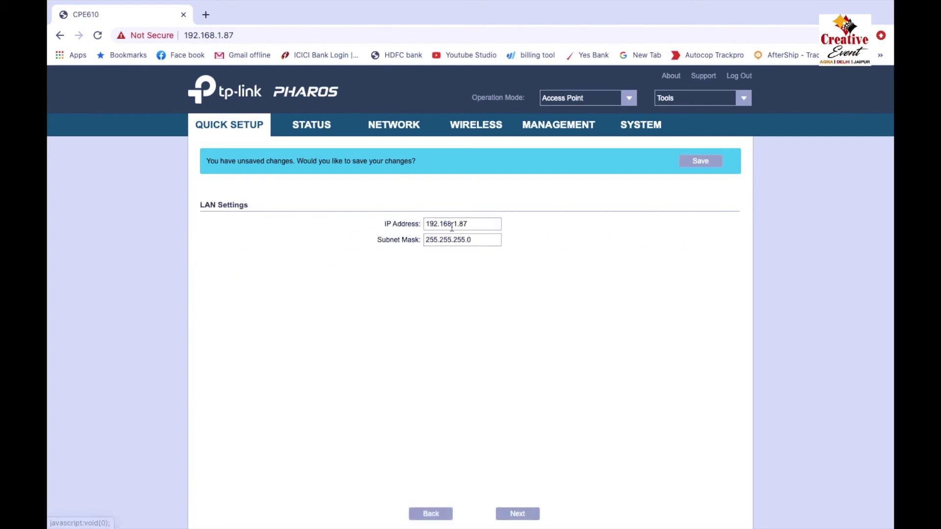
pyautogui.click(523, 518)
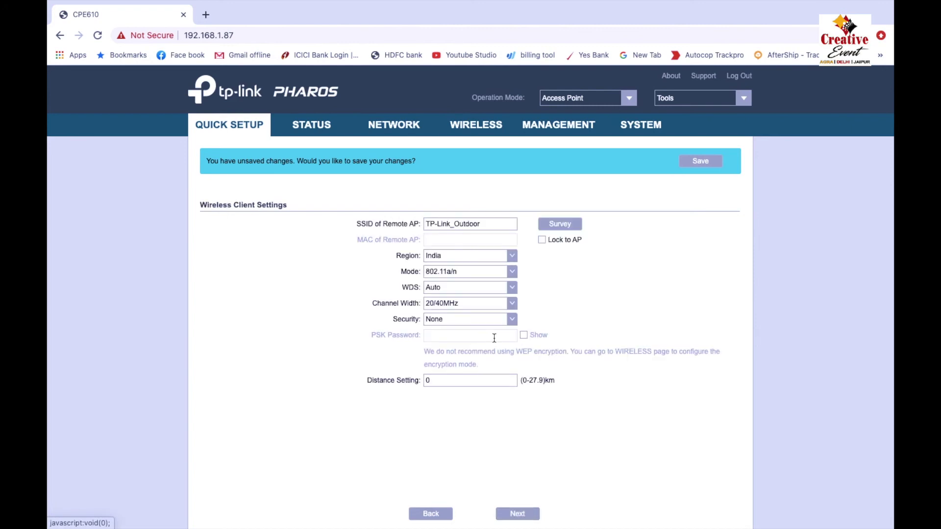
pyautogui.click(549, 224)
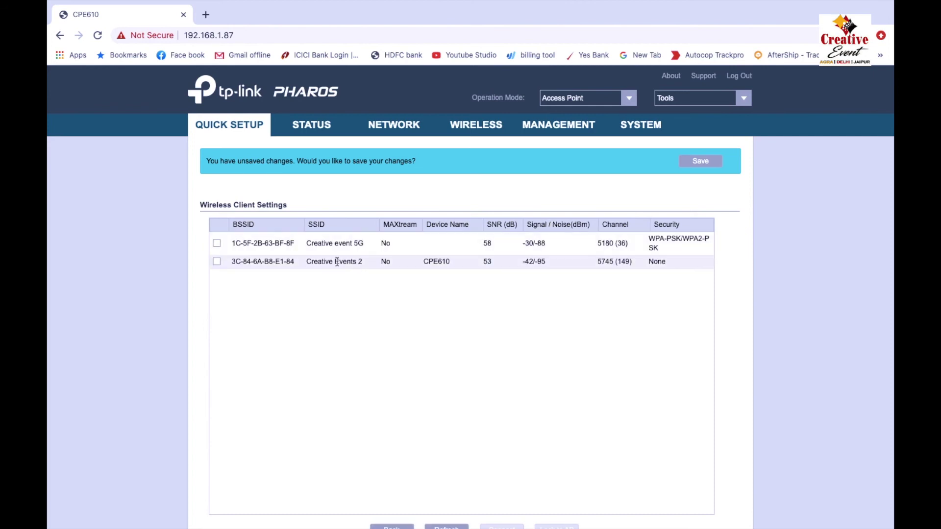
pyautogui.click(217, 262)
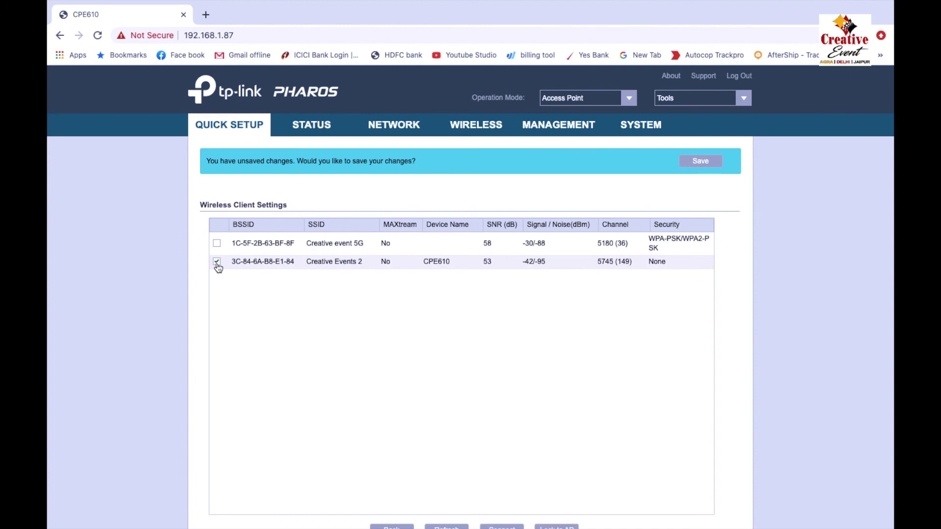
pyautogui.scroll(-1, 450, 361)
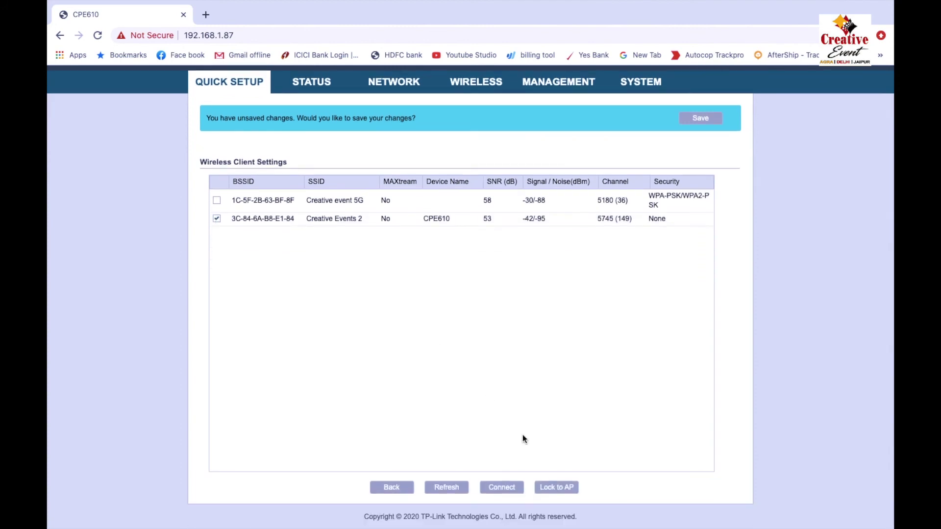
pyautogui.click(556, 487)
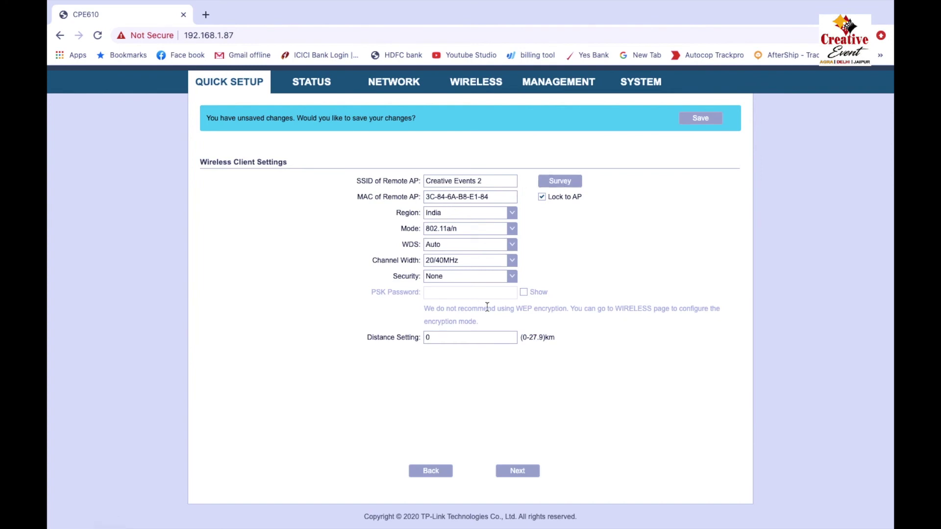
pyautogui.click(522, 477)
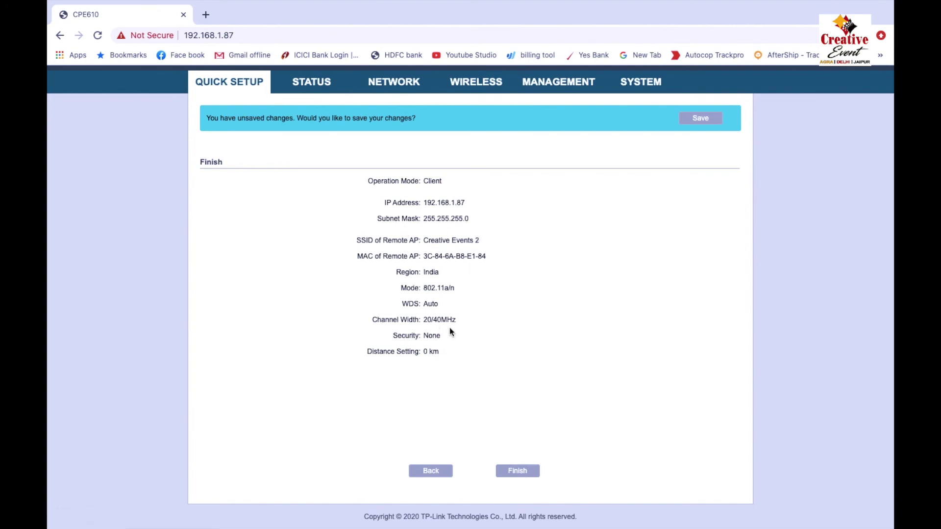
pyautogui.click(521, 474)
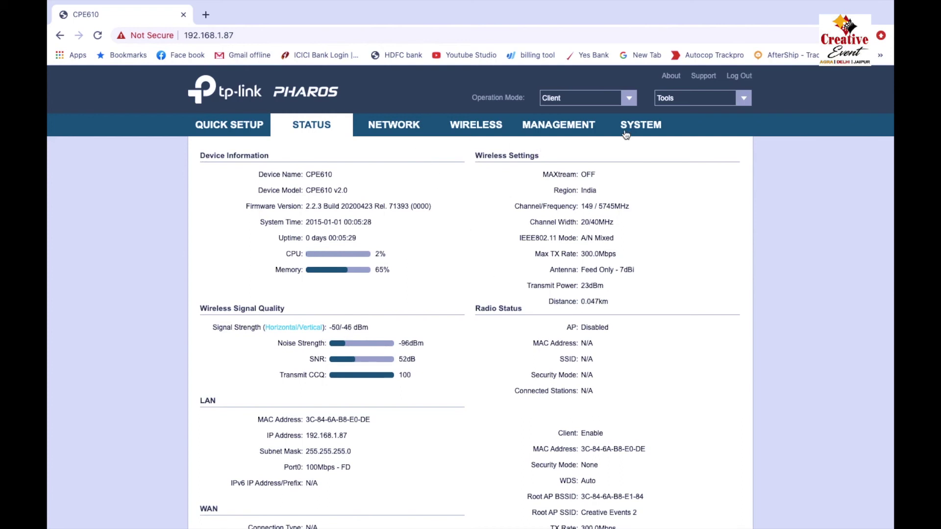
# In SYSTEM, set the time zone to GMT+05:30 Madras, Calcutta, Mumbai and the date to 2020/10/02.
pyautogui.click(640, 125)
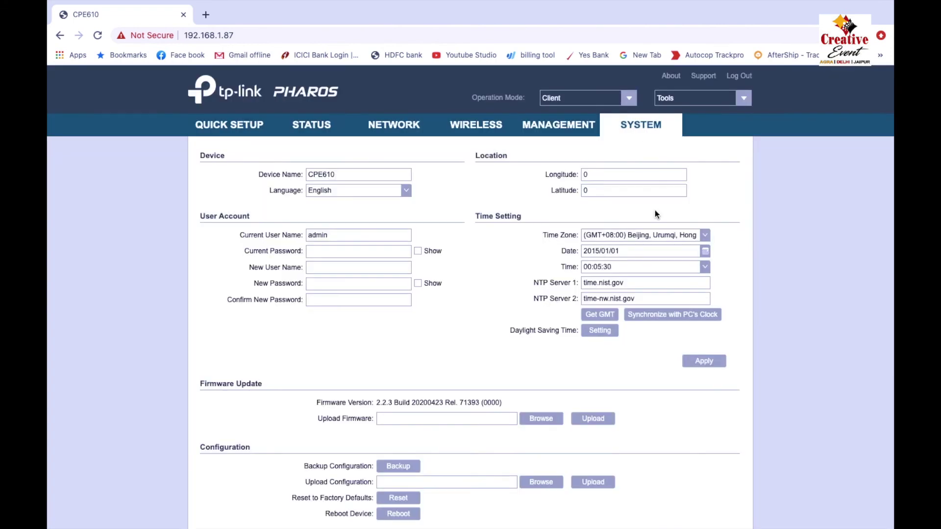
pyautogui.click(701, 234)
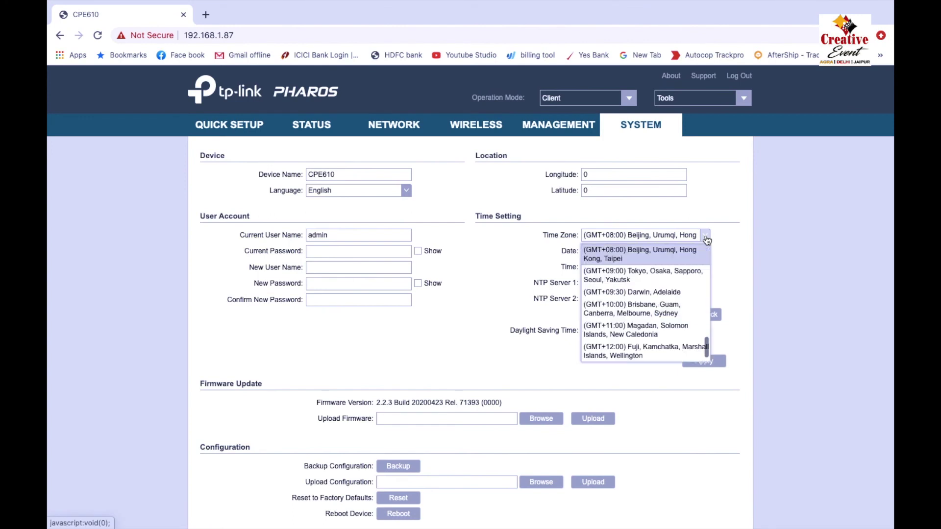
pyautogui.scroll(5, 666, 301)
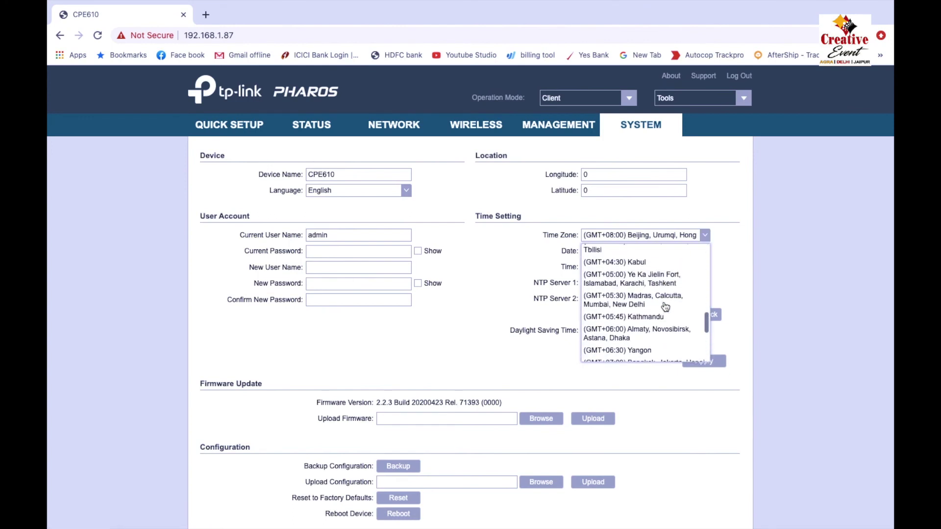
pyautogui.click(647, 309)
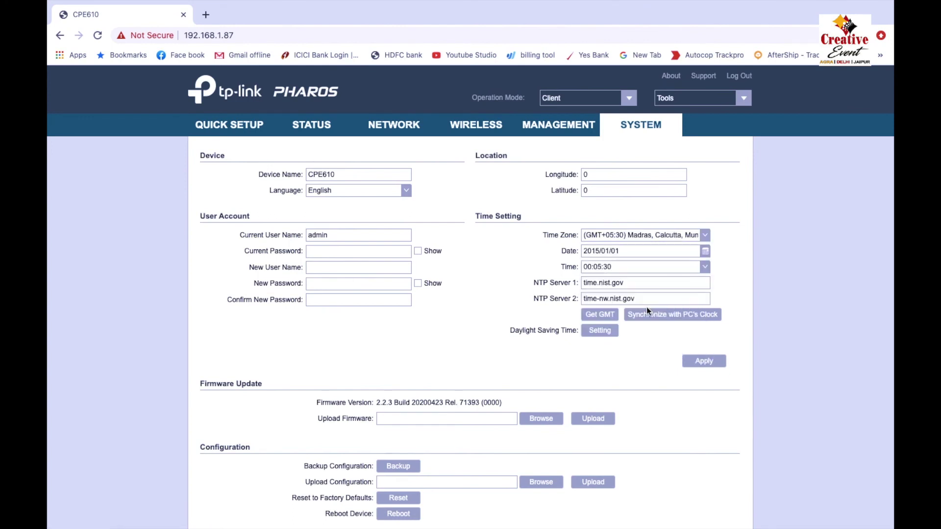
pyautogui.click(706, 254)
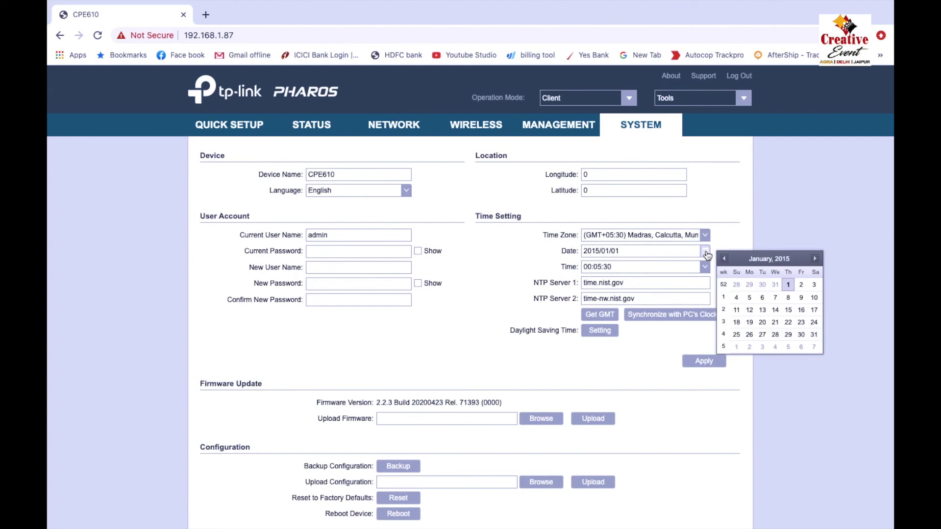
pyautogui.click(790, 260)
pyautogui.click(758, 321)
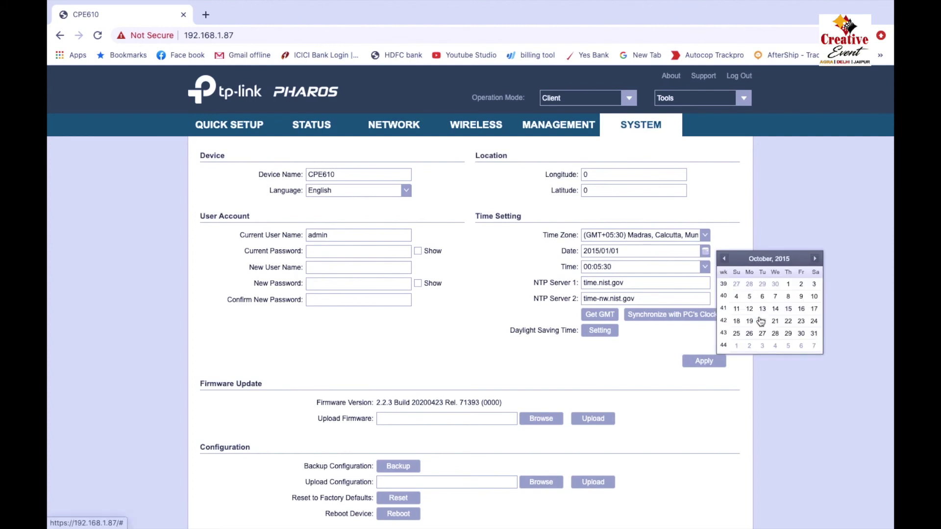
pyautogui.click(785, 263)
pyautogui.click(815, 260)
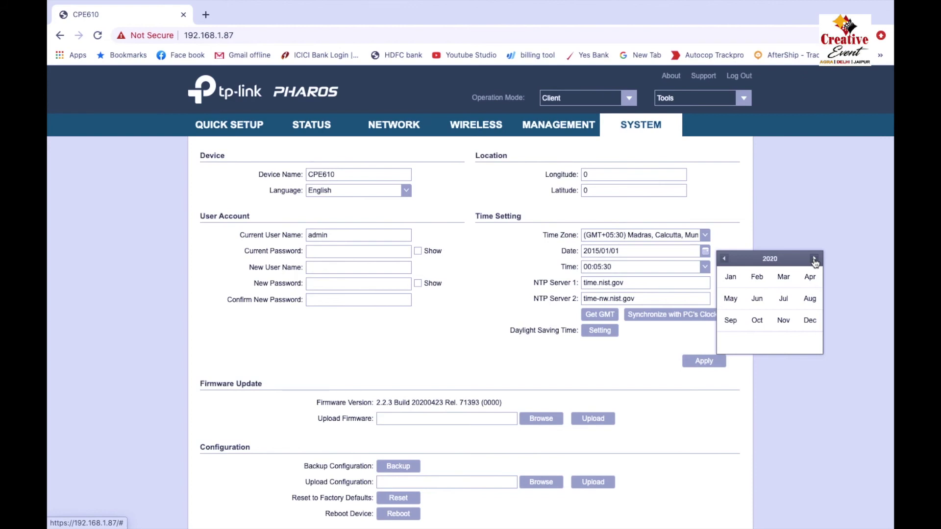
pyautogui.click(757, 324)
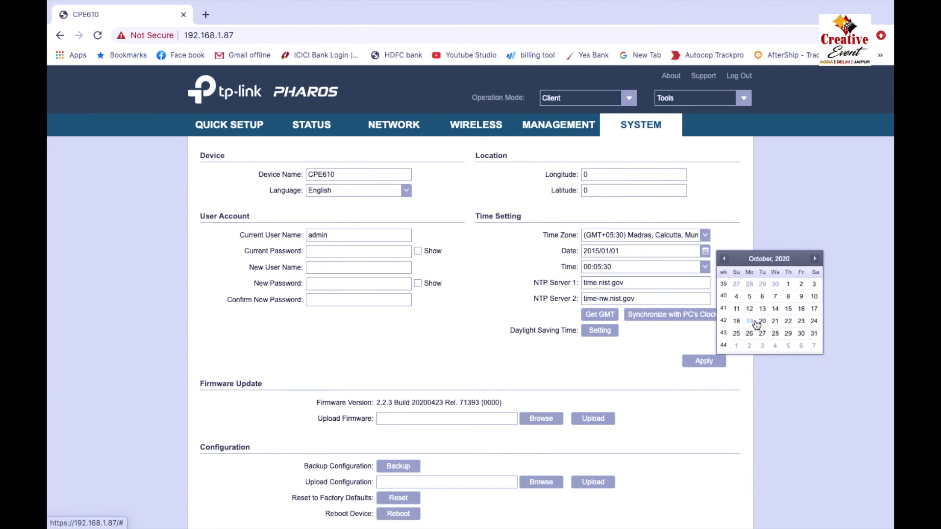
pyautogui.click(802, 289)
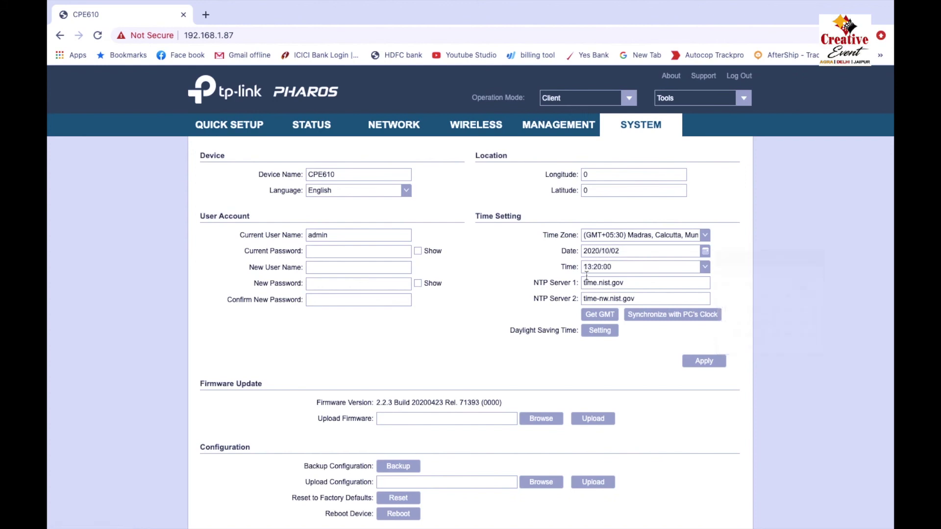
# Apply and save the new time settings, then log out of the client unit.
pyautogui.scroll(-2, 632, 370)
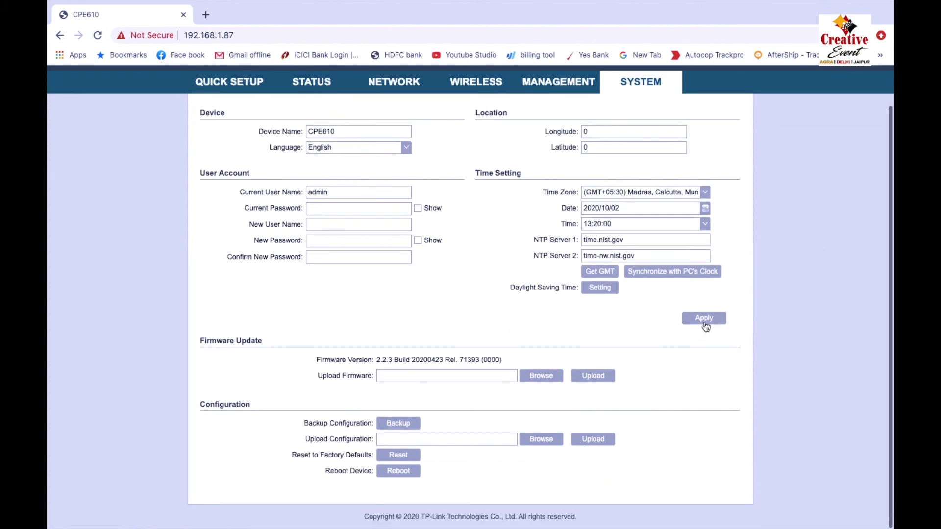
pyautogui.click(705, 323)
pyautogui.click(700, 160)
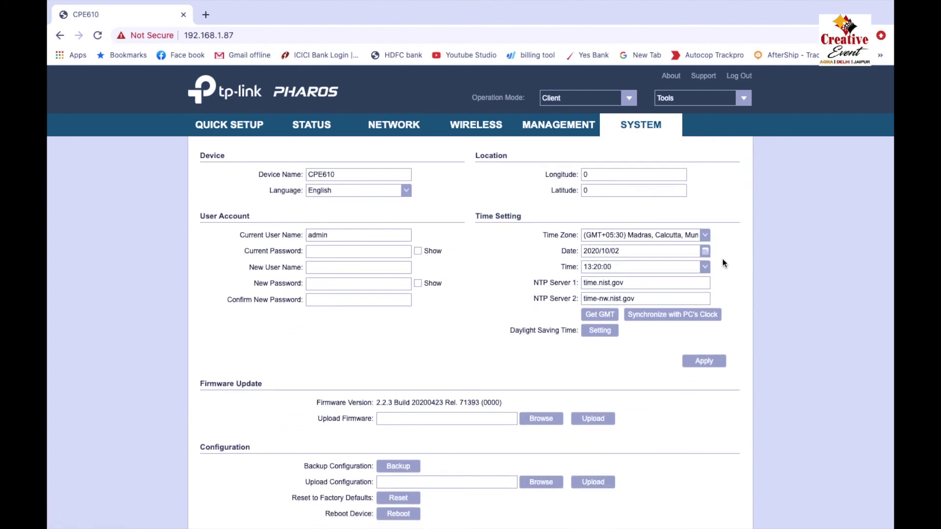
pyautogui.click(743, 81)
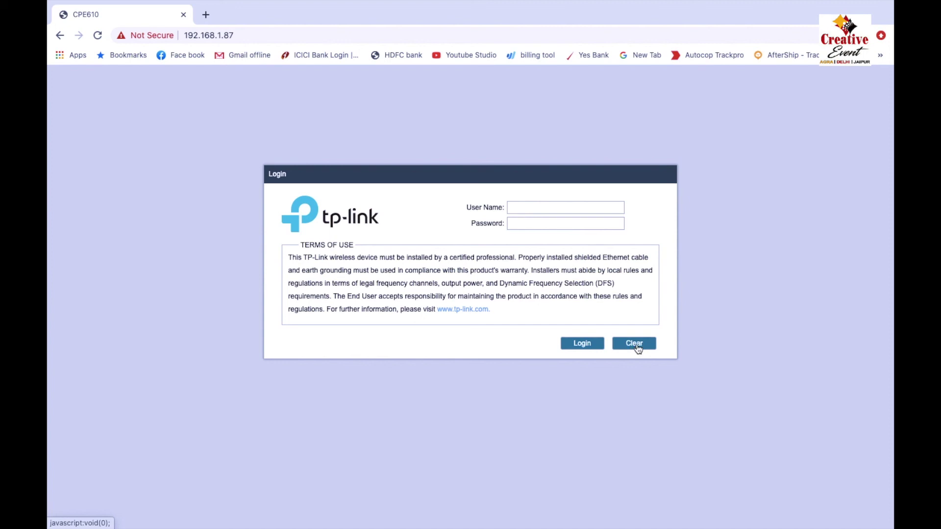
# Load 192.168.1.85, proceed past the certificate warning, and log in to the access point.
pyautogui.click(231, 35)
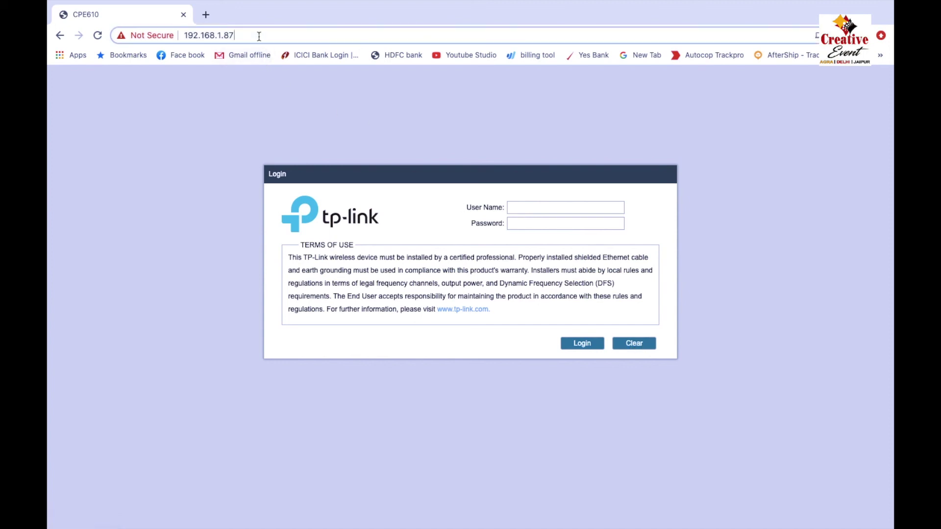
pyautogui.moveTo(258, 34); pyautogui.dragTo(267, 33)
pyautogui.write('5')
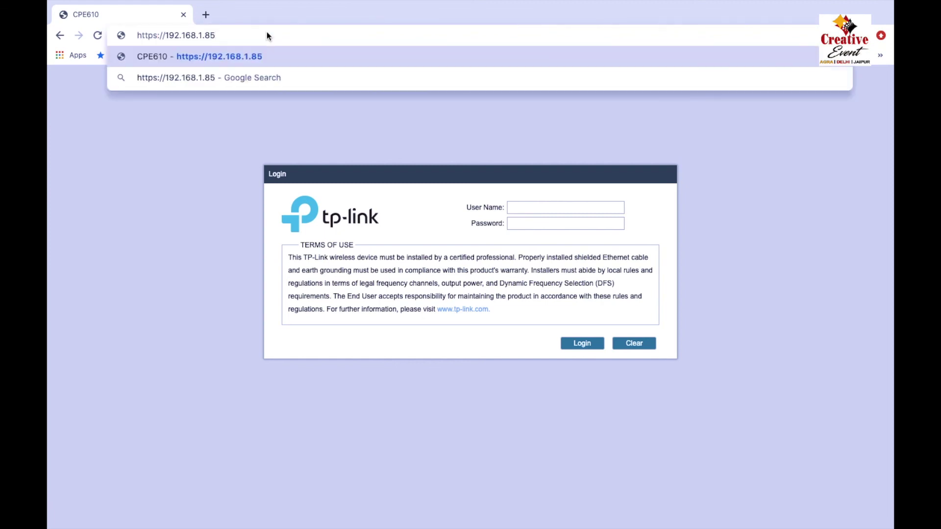
pyautogui.press('Return')
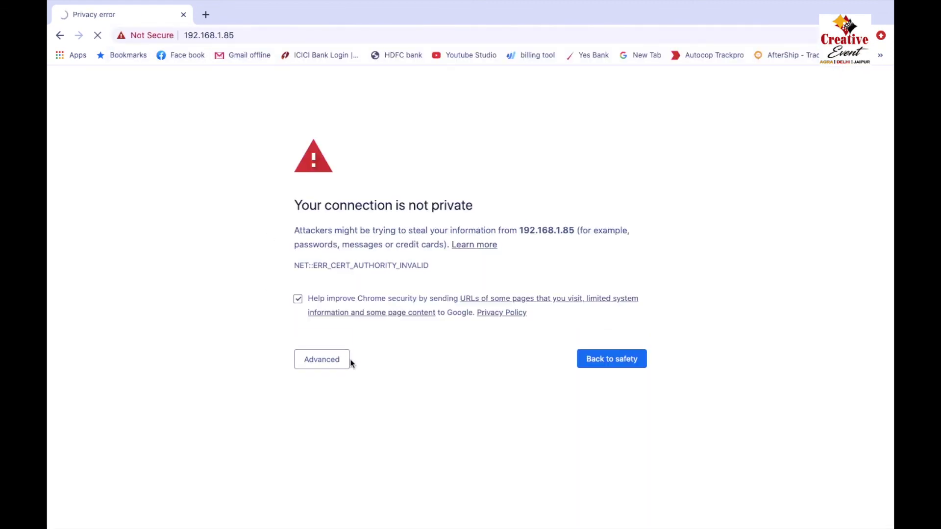
pyautogui.click(336, 362)
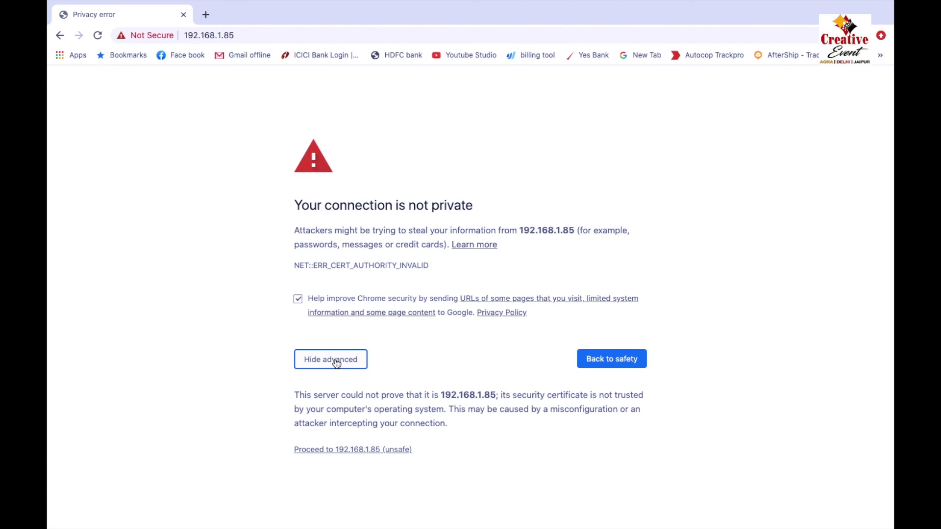
pyautogui.click(362, 449)
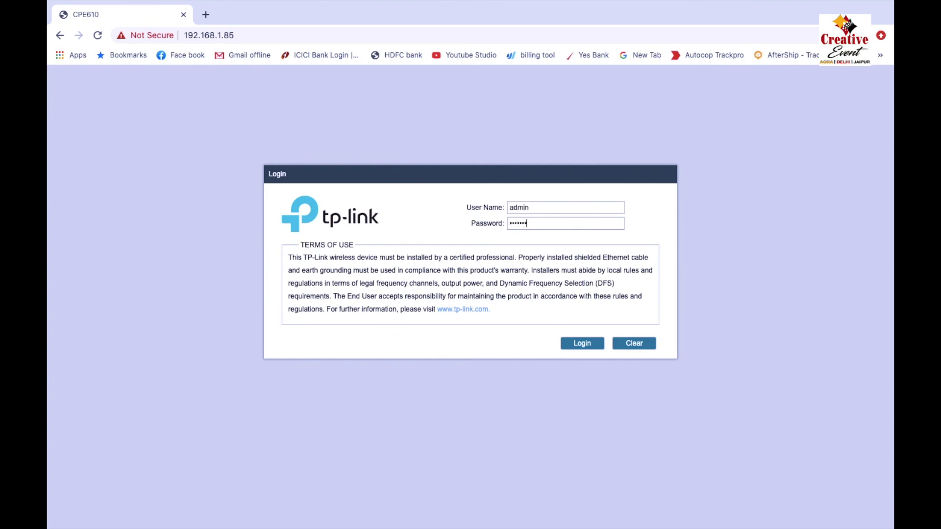
pyautogui.click(592, 344)
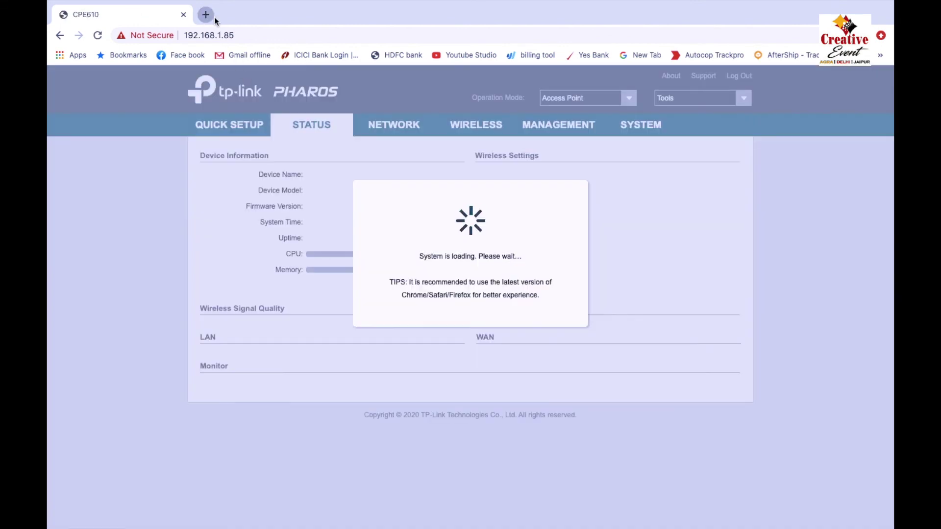
# Open 192.168.1.87 in a new tab and log in to the client unit.
pyautogui.click(205, 15)
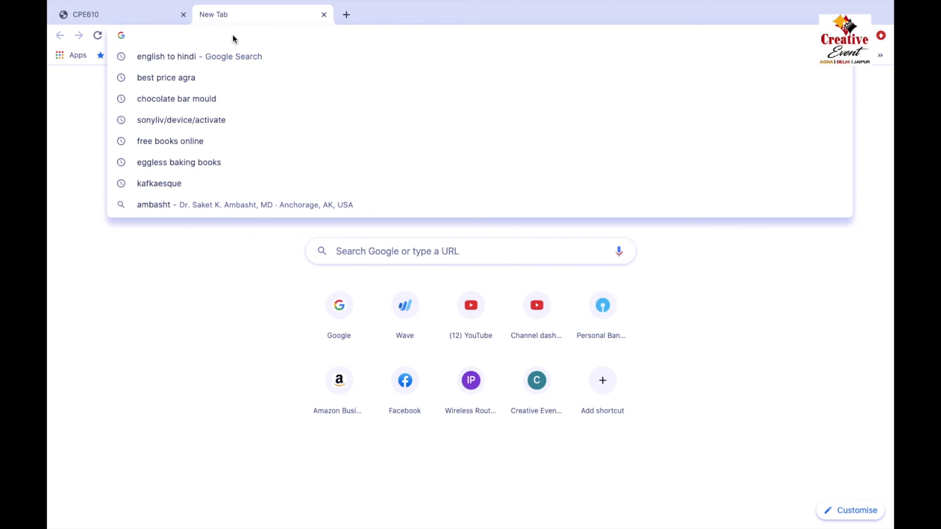
pyautogui.write('192.168.')
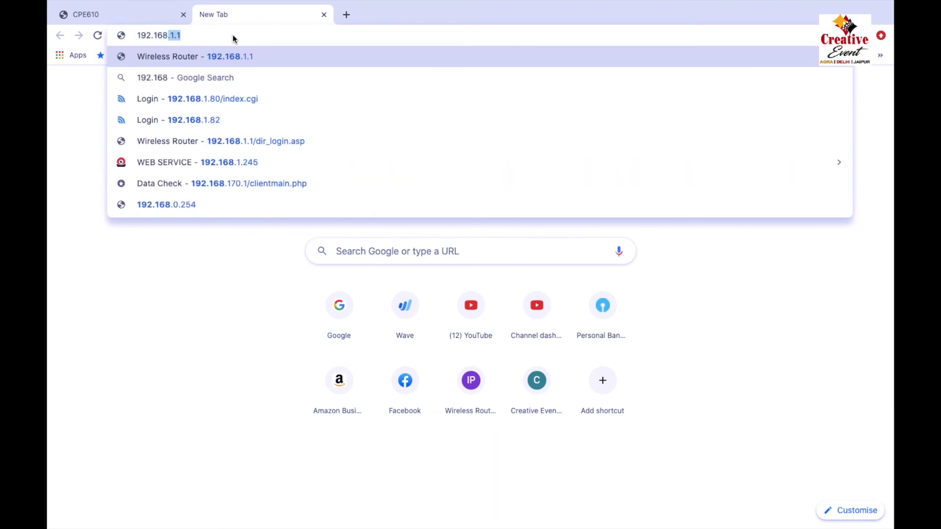
pyautogui.write('1.87')
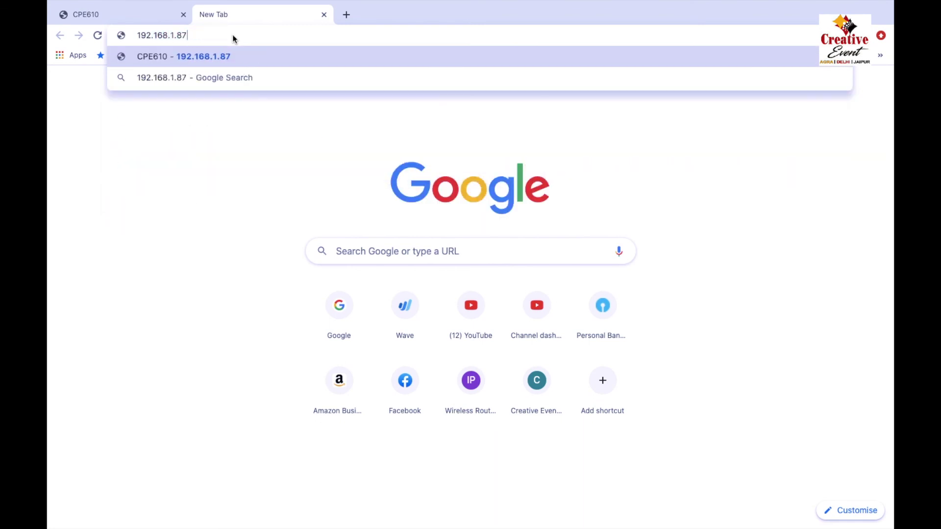
pyautogui.press('Return')
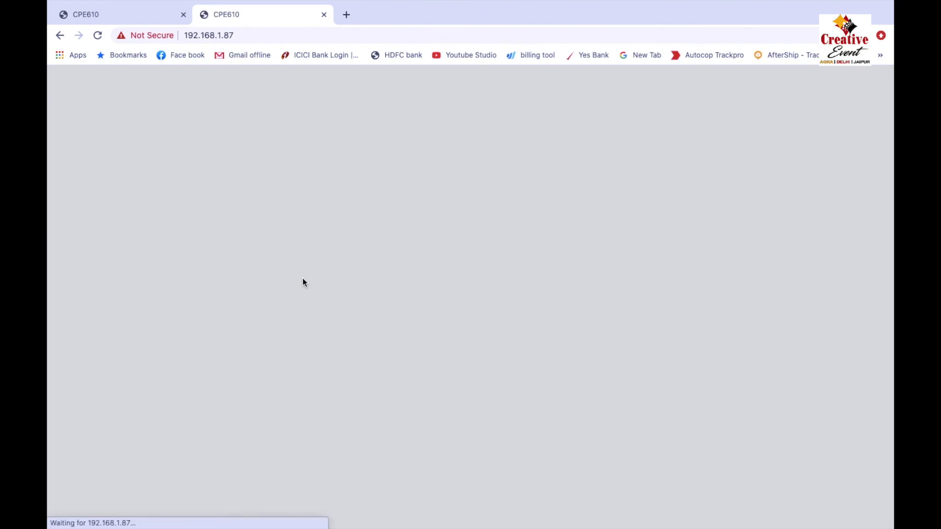
pyautogui.click(519, 208)
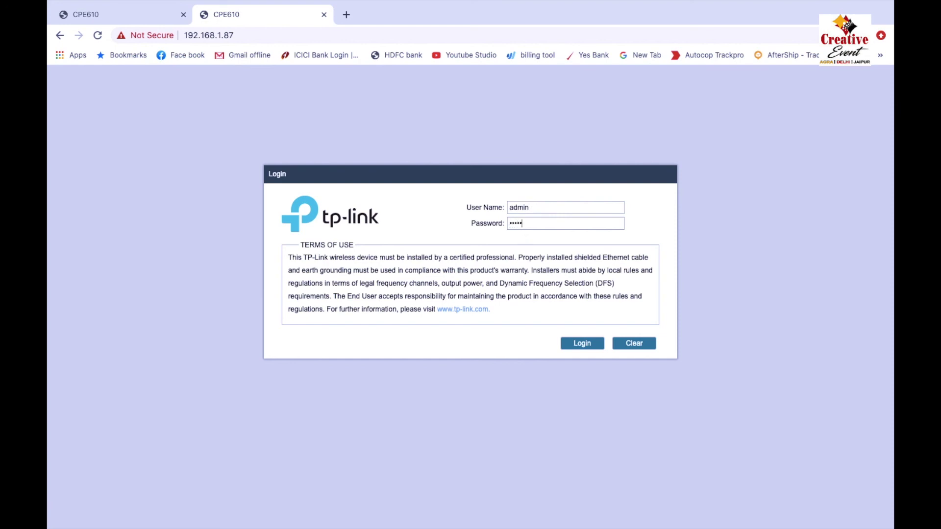
pyautogui.click(584, 345)
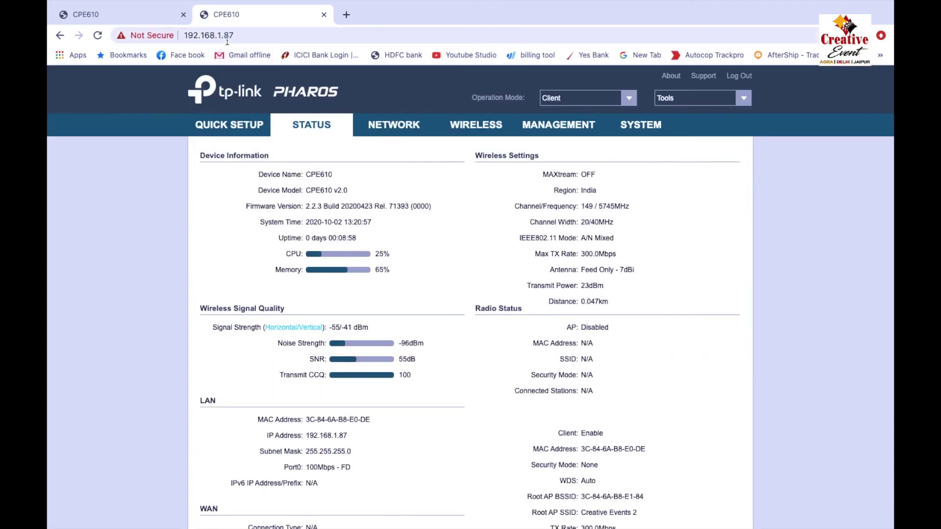
# Compare the access point's and client's Status pages, ending on the access point with one connected station.
pyautogui.click(131, 19)
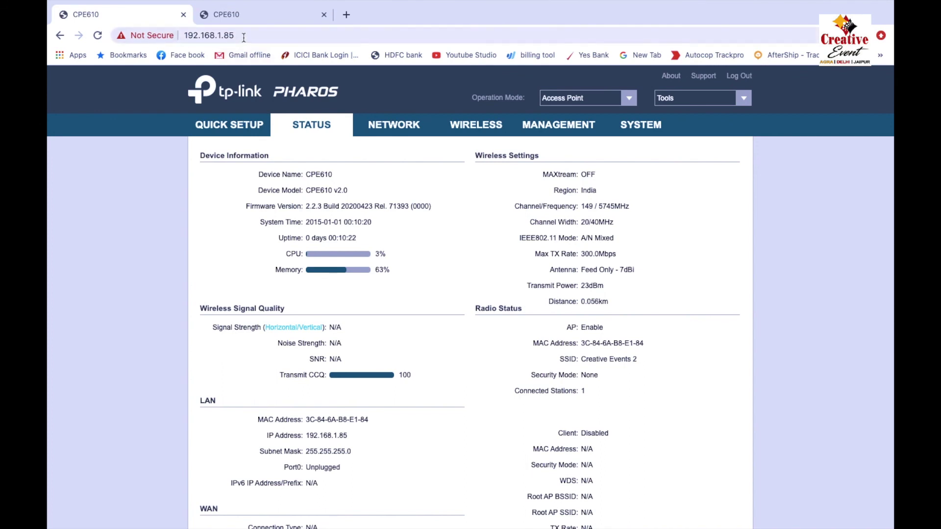
pyautogui.click(243, 17)
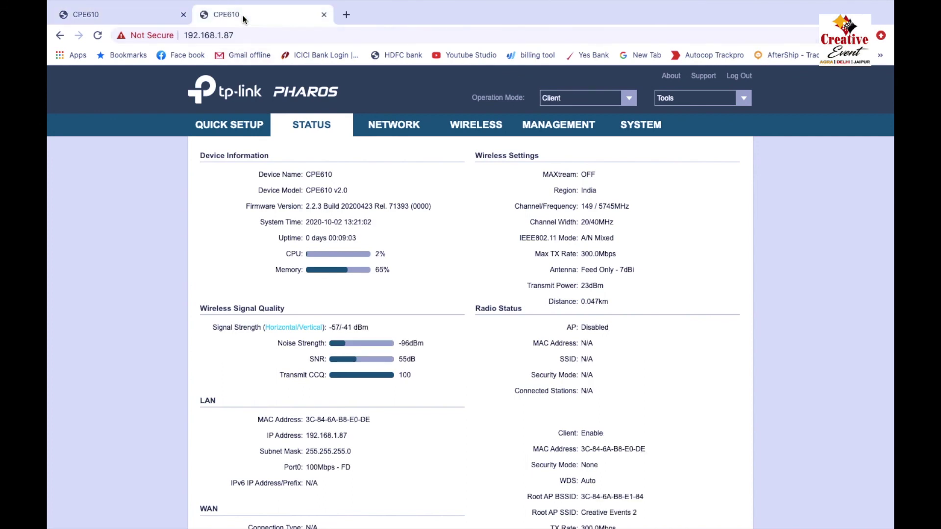
pyautogui.click(116, 14)
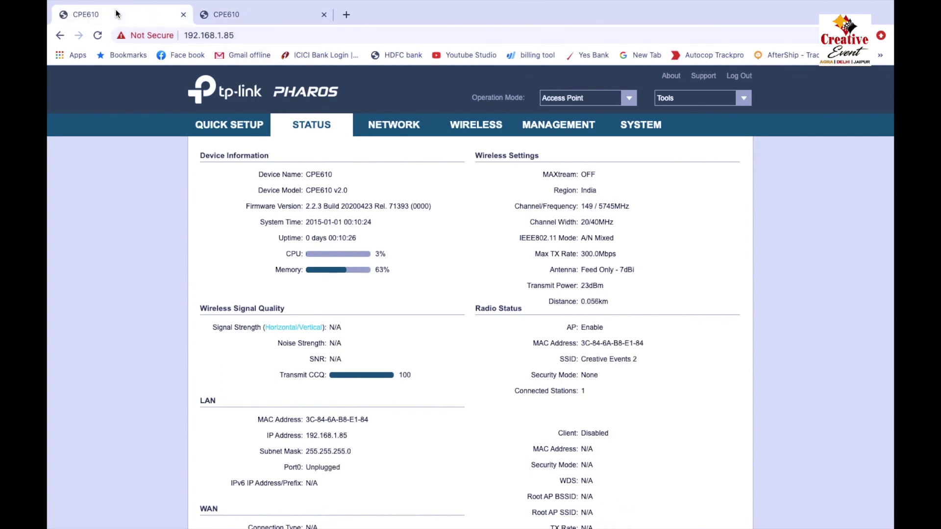